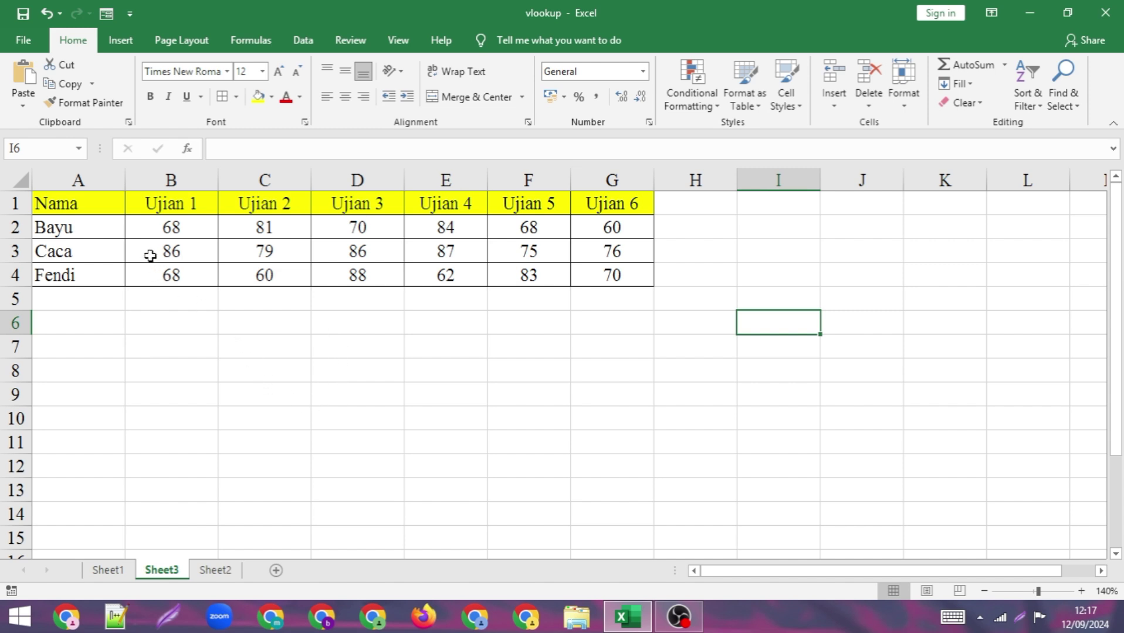
Select the exam score table A1:G4 and open the full Insert Chart dialog for it.
left_click(389, 402)
left_click_drag(111, 207, 604, 268)
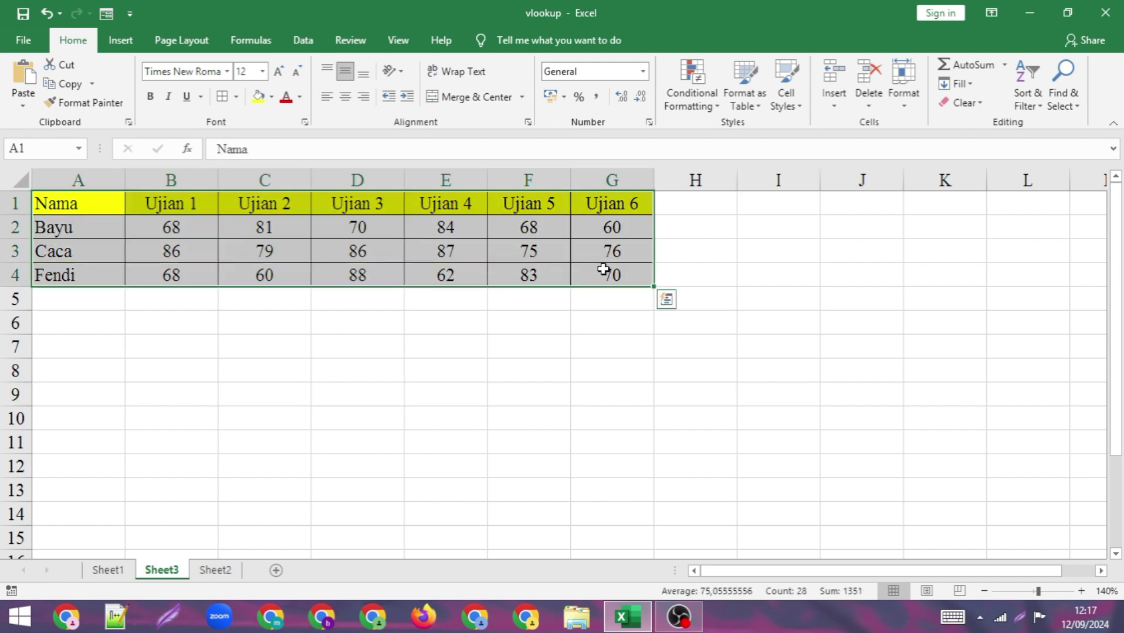
left_click(121, 41)
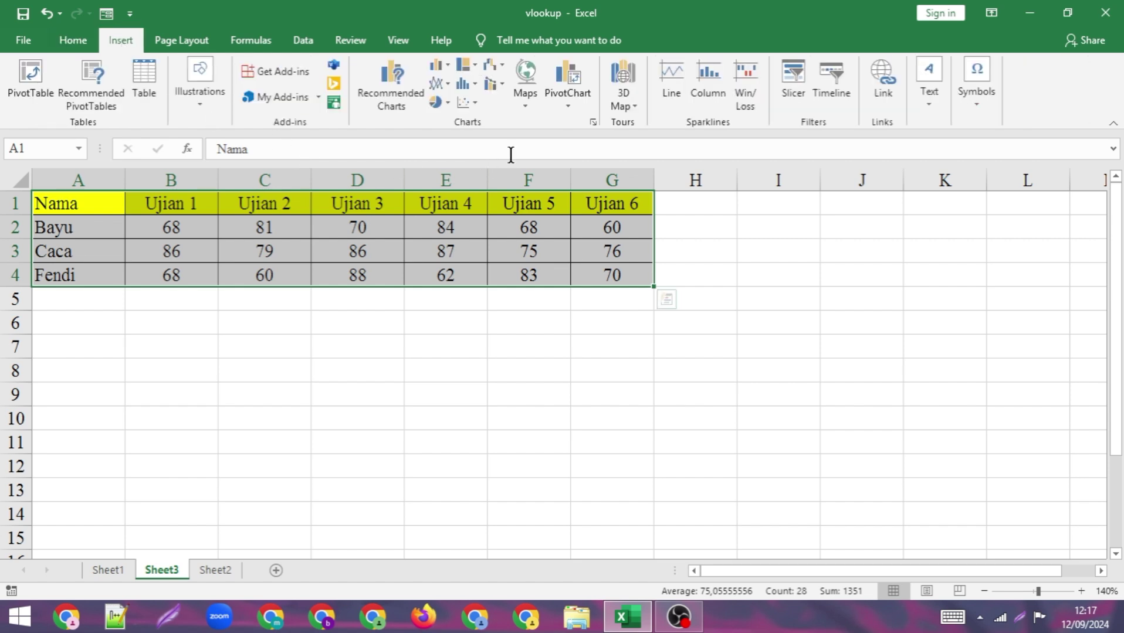
left_click(444, 86)
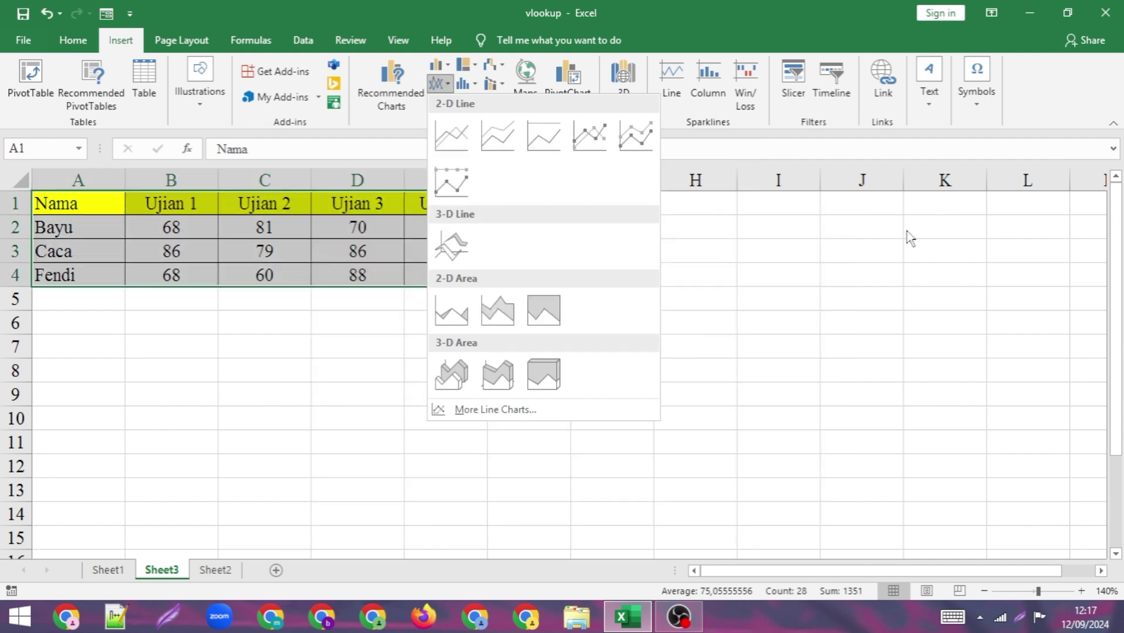
left_click(879, 262)
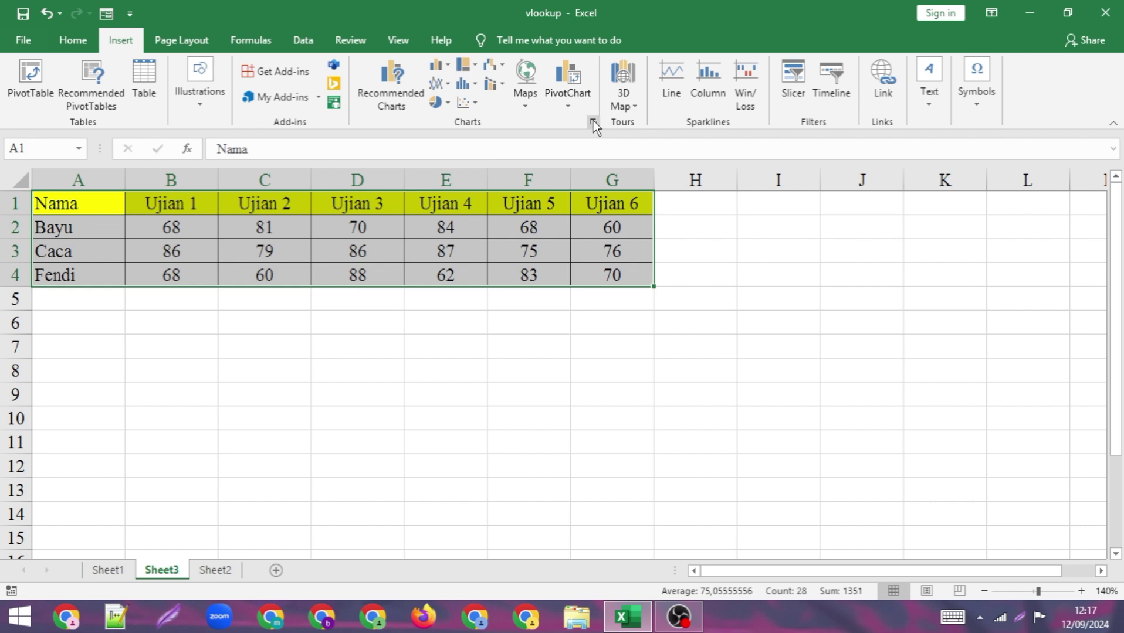
left_click(593, 122)
left_click_drag(574, 62, 654, 78)
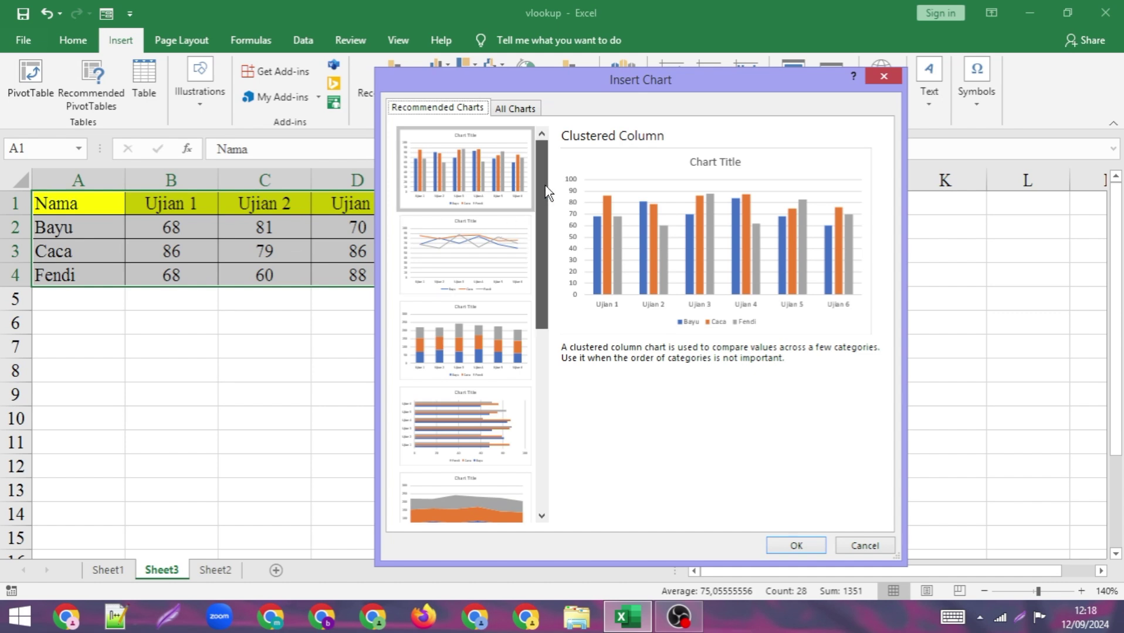
Look through the recommended charts and bring up the Line category among all chart types.
left_click_drag(546, 186, 533, 152)
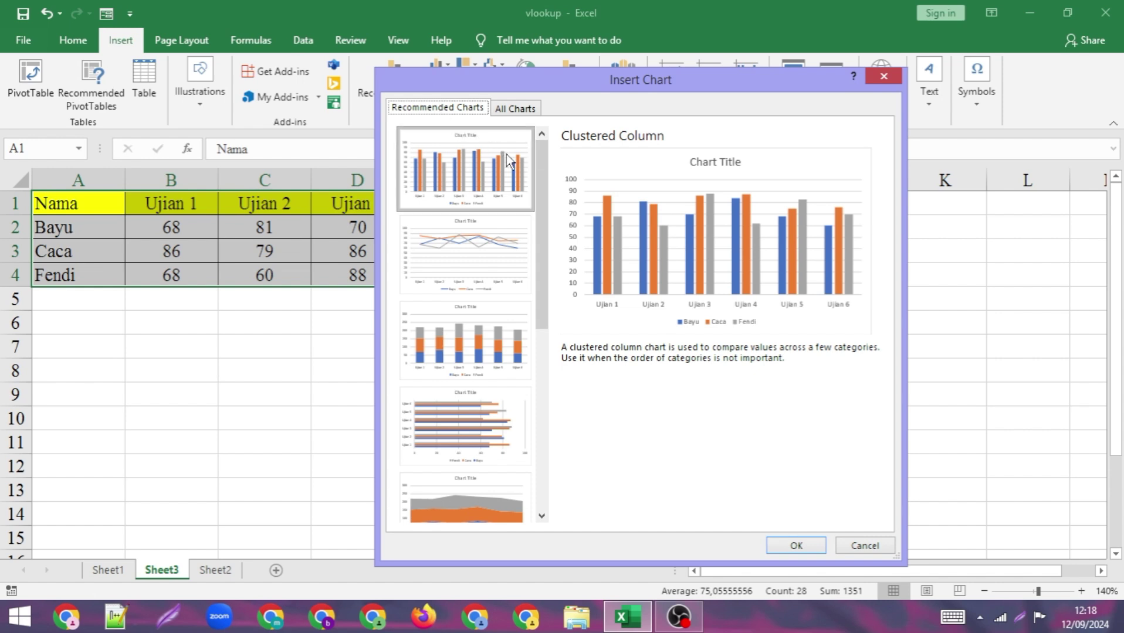
mouse_move(542, 168)
left_mouse_down()
mouse_move(529, 257)
mouse_move(539, 364)
mouse_move(562, 200)
mouse_move(557, 156)
left_mouse_up()
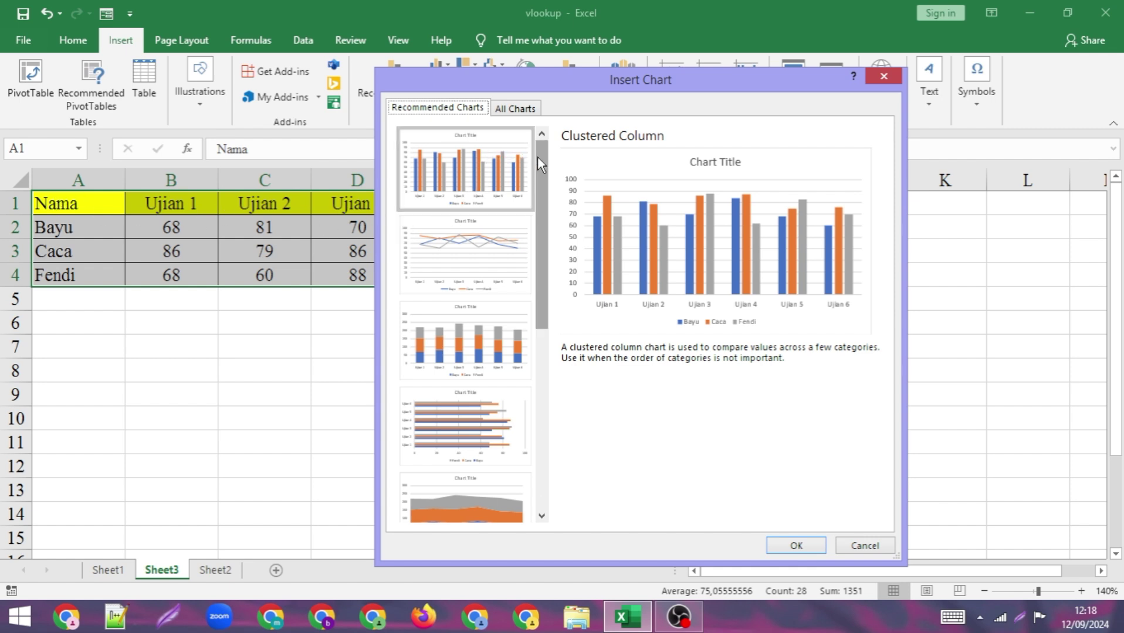
mouse_move(537, 156)
left_mouse_down()
mouse_move(539, 173)
mouse_move(537, 161)
left_mouse_up()
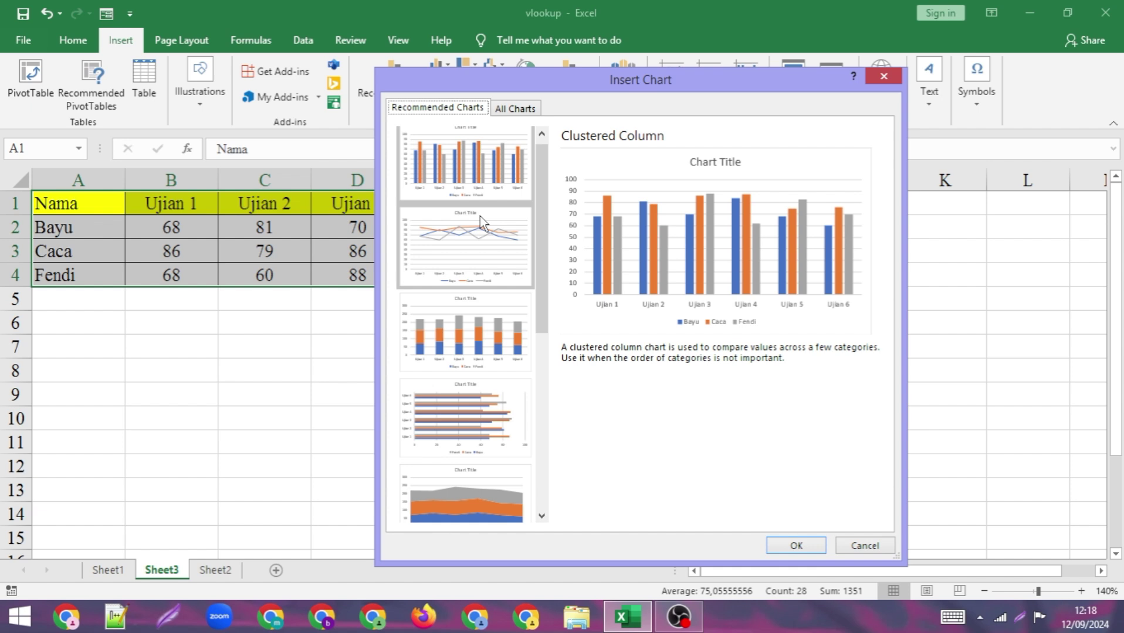
left_click(501, 108)
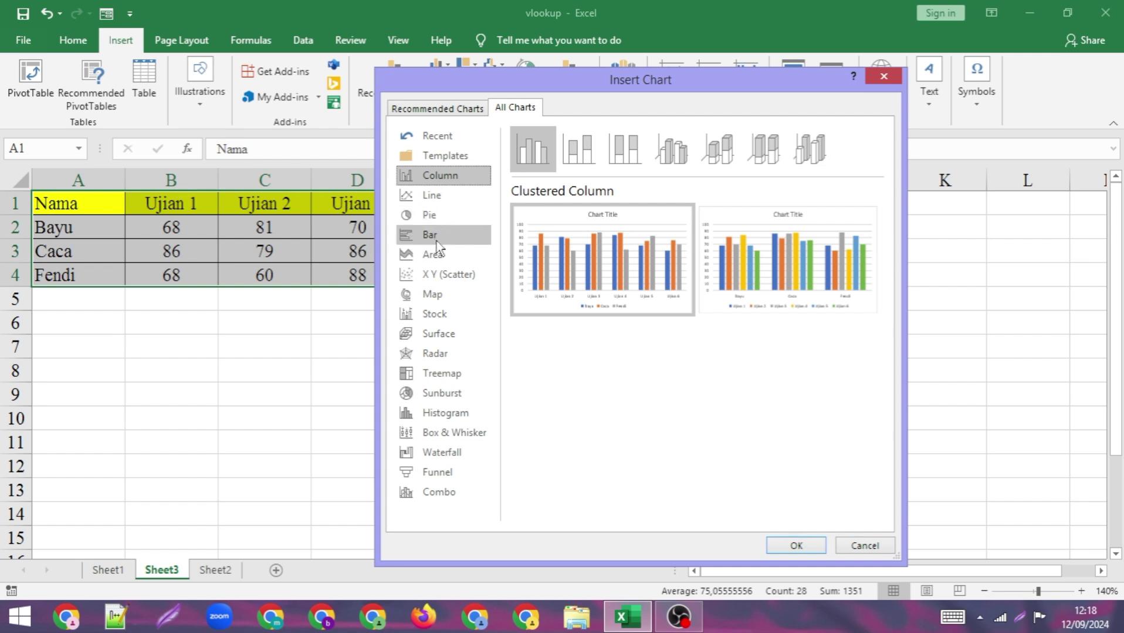
left_click(420, 201)
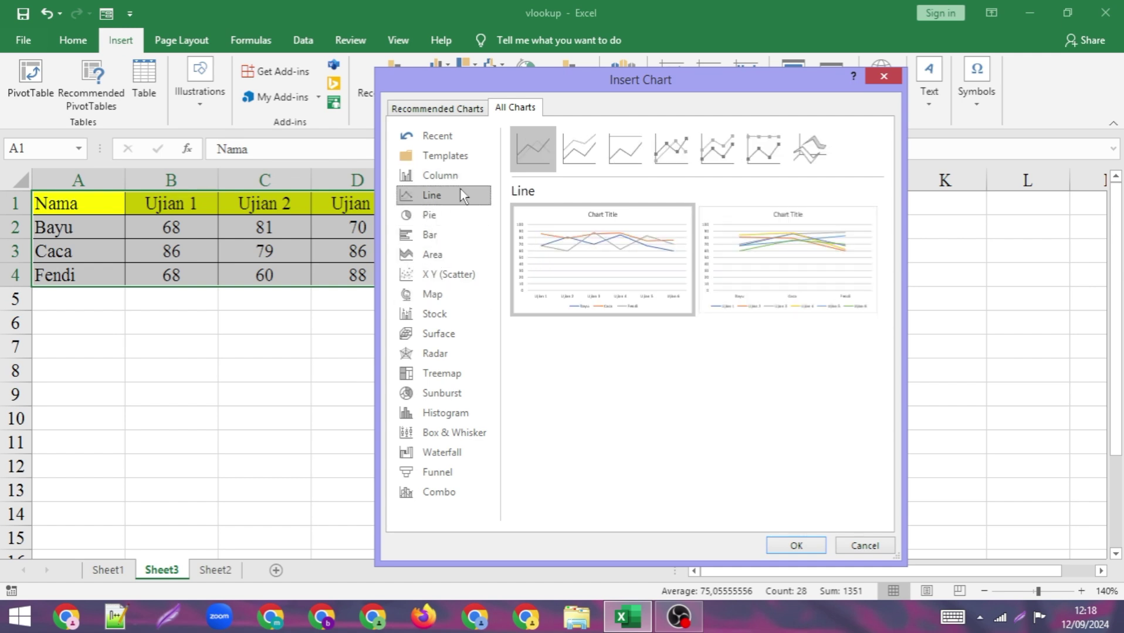
Compare the previews of the Line, Stacked Line, 100% Stacked Line, Line with Markers and Stacked Line with Markers subtypes.
left_click(590, 157)
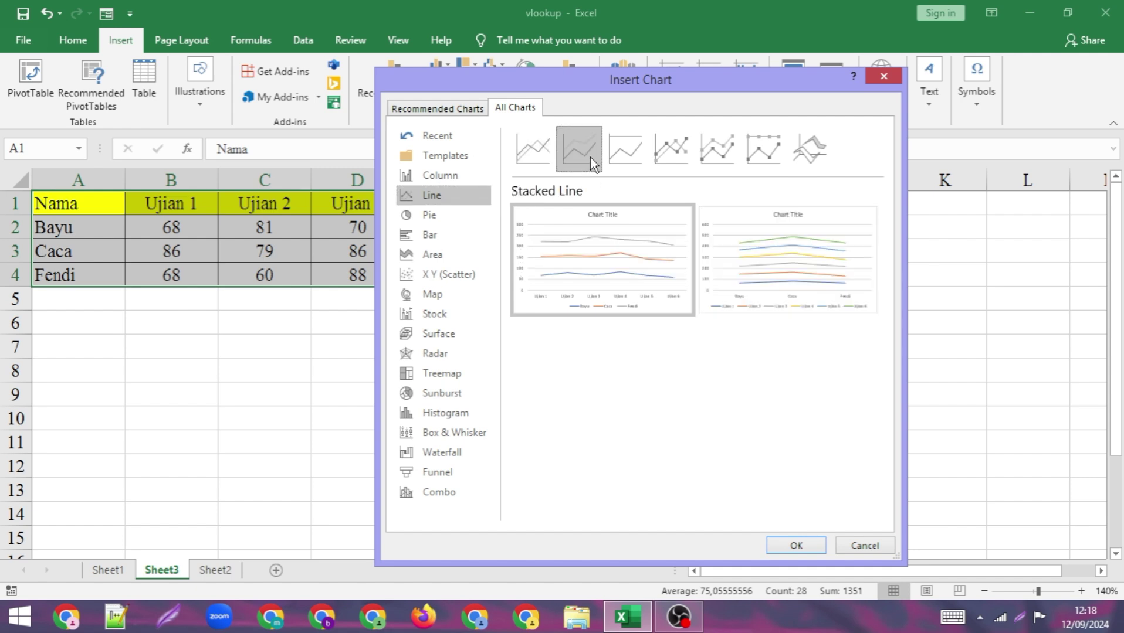
left_click(552, 153)
mouse_move(571, 238)
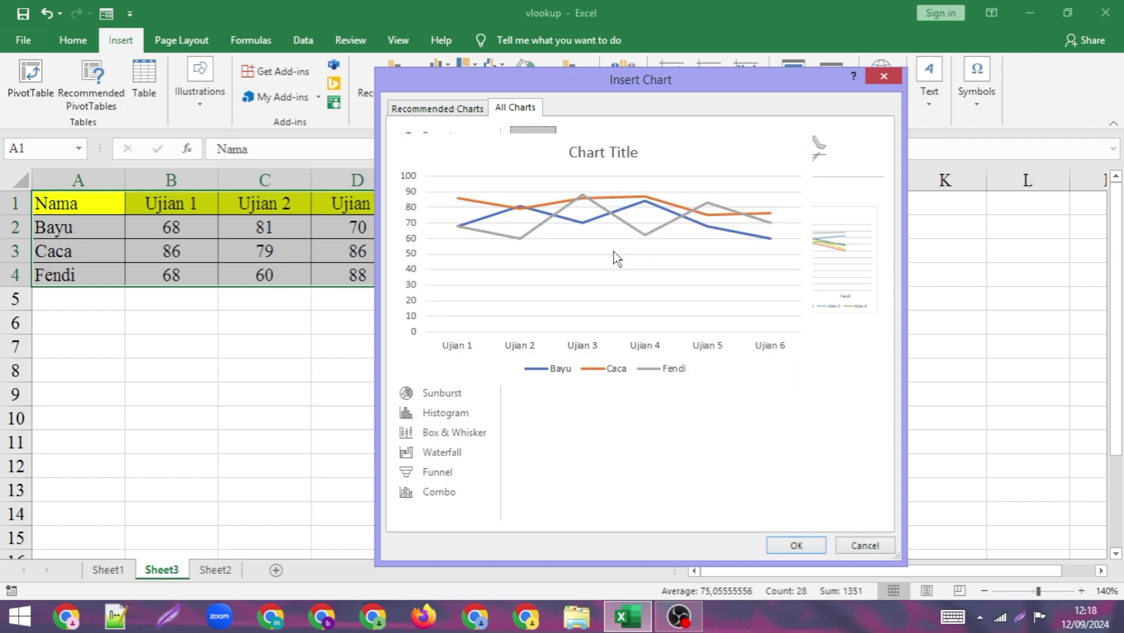
left_click(590, 155)
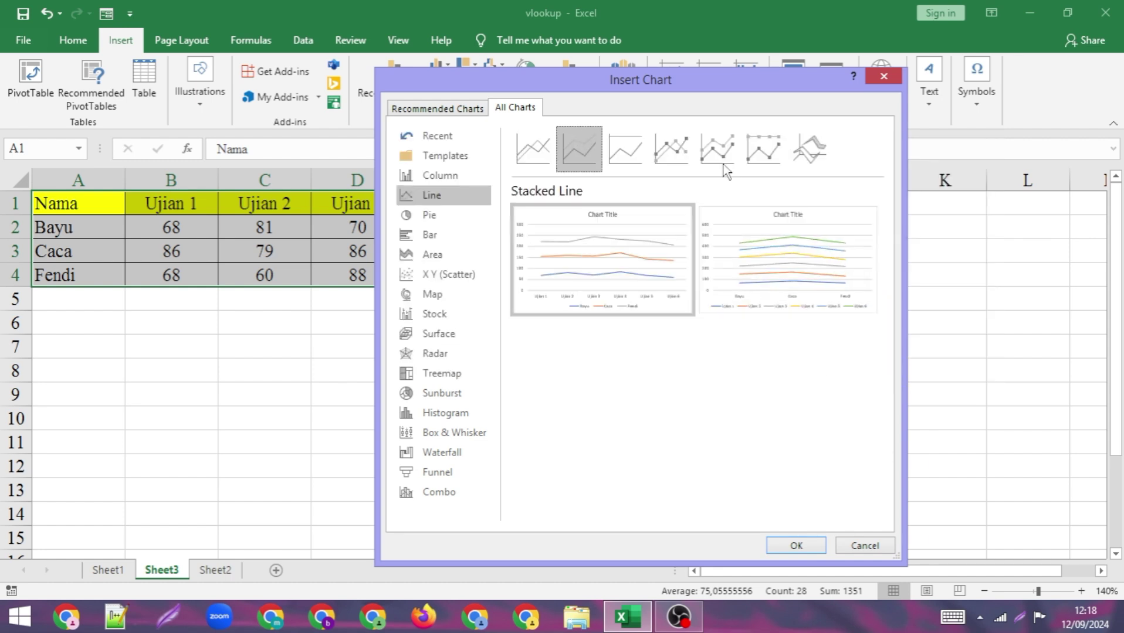
left_click(636, 149)
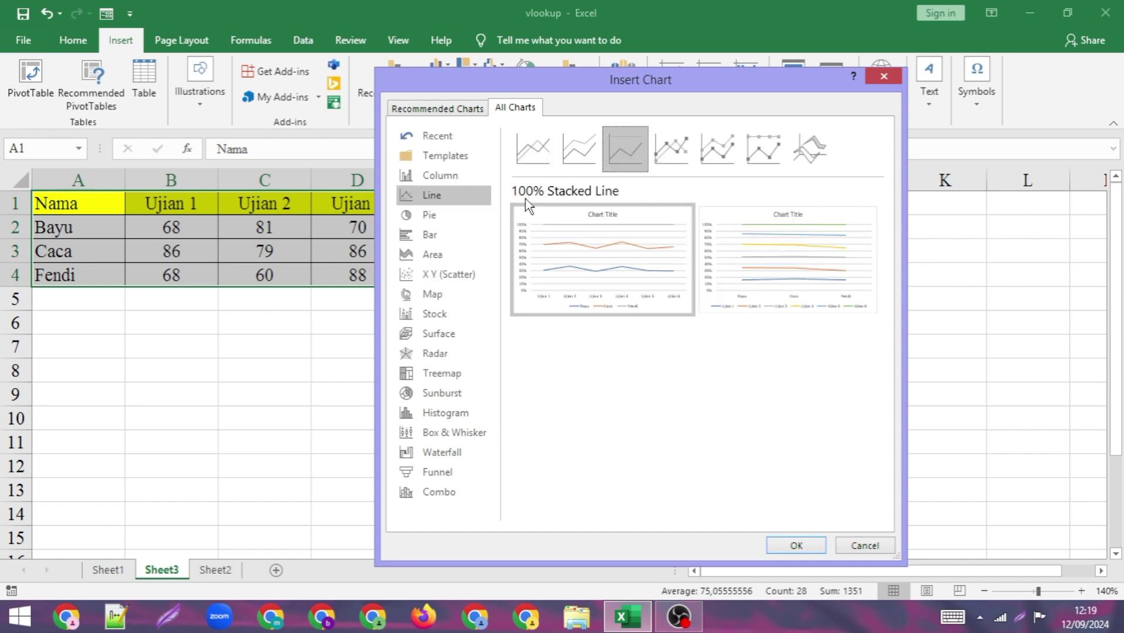
left_click(675, 157)
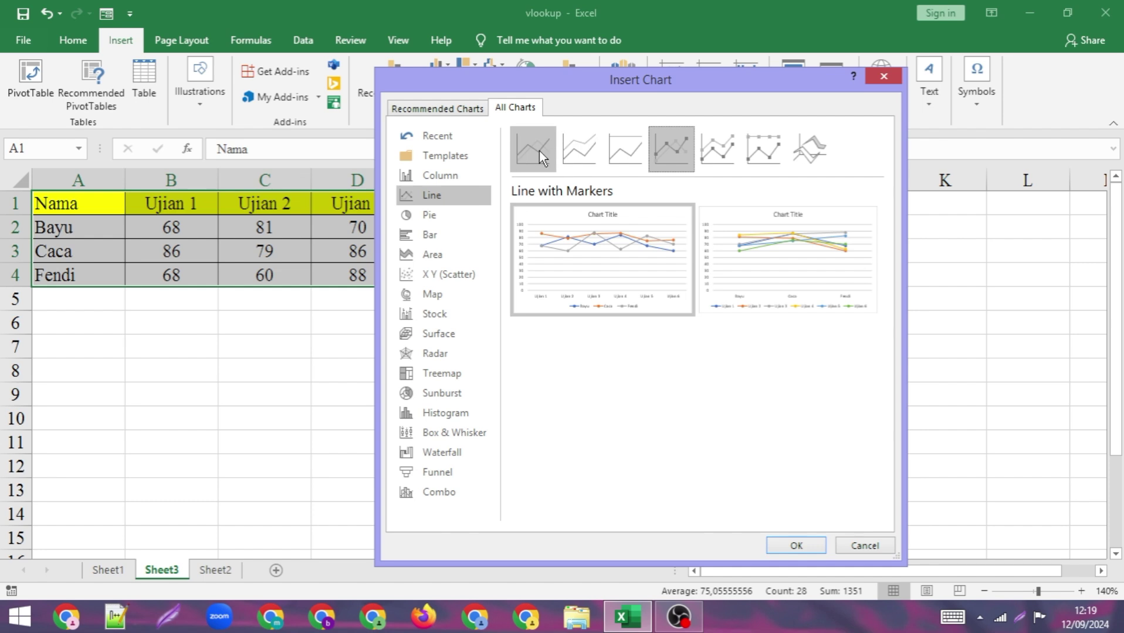
left_click(720, 148)
mouse_move(623, 222)
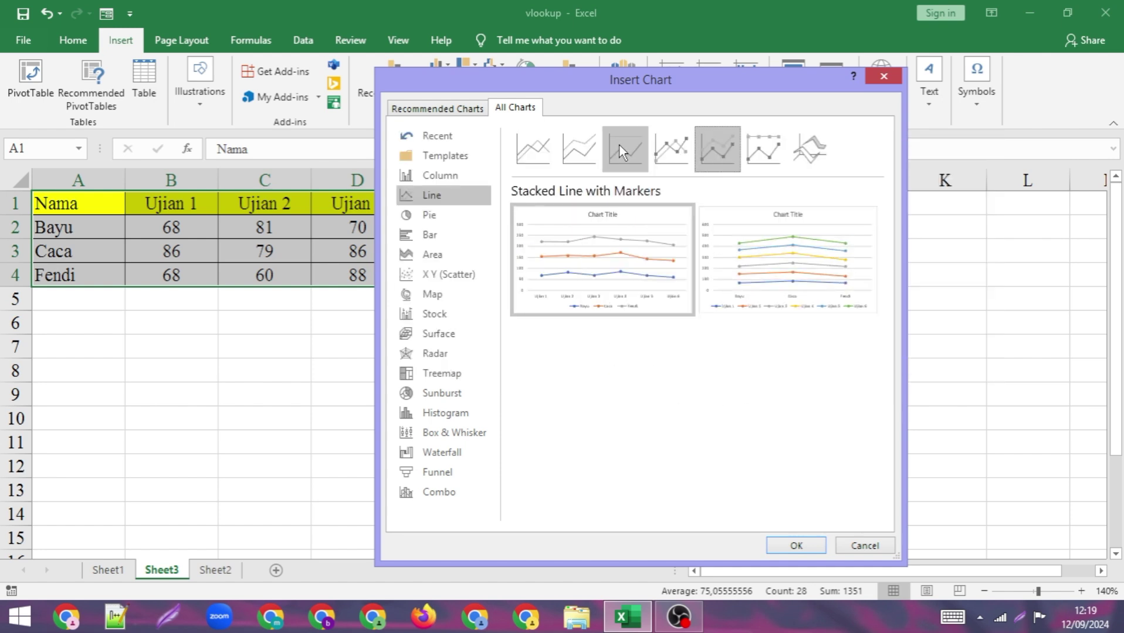
Insert a Line with Markers chart using the layout with Ujian 1 to Ujian 6 along the horizontal axis.
left_click(669, 146)
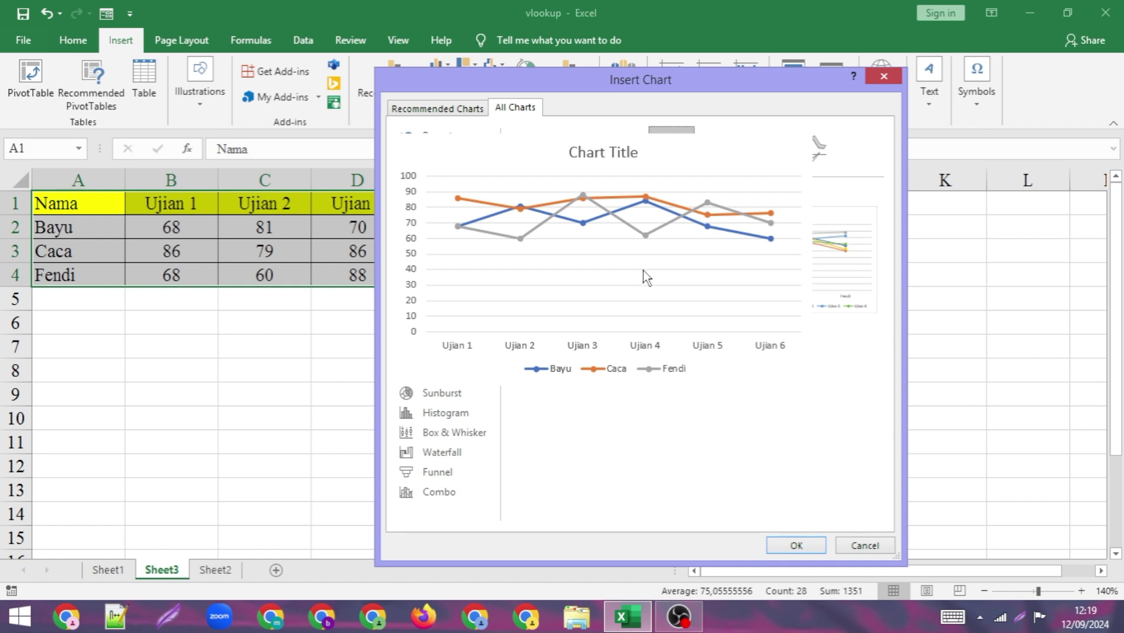
mouse_move(823, 273)
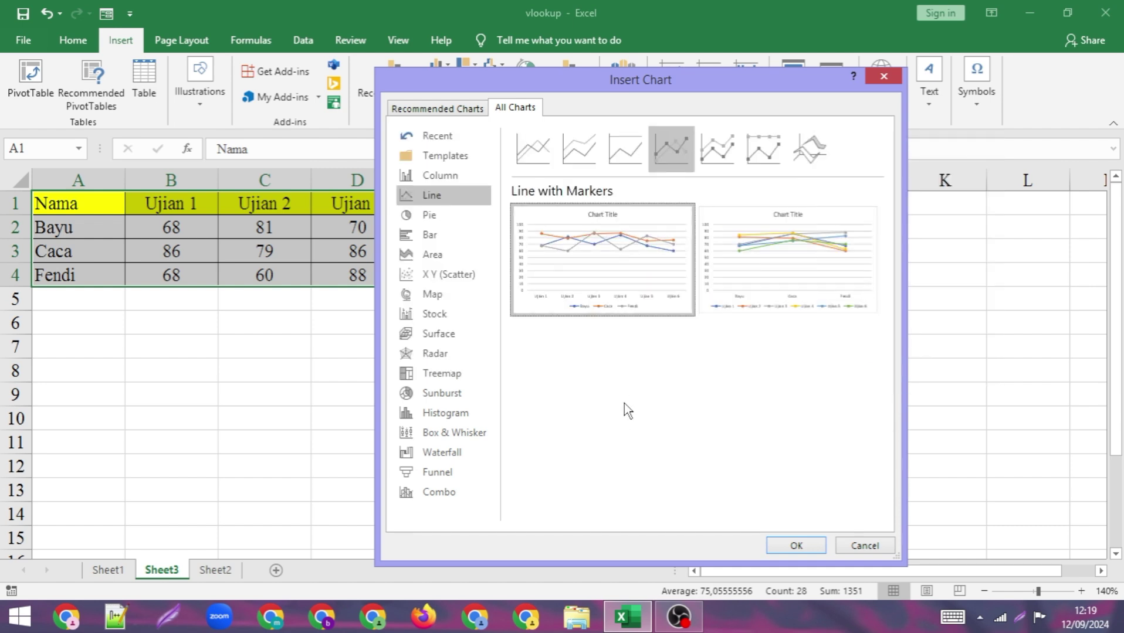
left_click(793, 545)
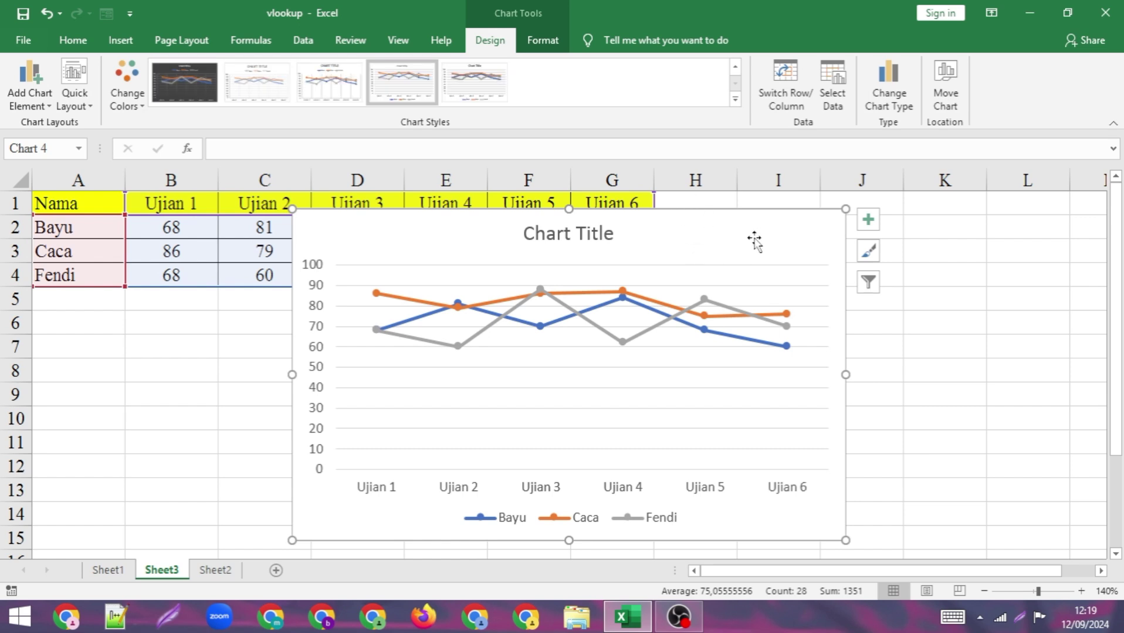
Move the whole chart up and slightly right so its upper edge meets row 1.
scroll(754, 242, "down", 1)
scroll(754, 242, "up", 1)
left_click_drag(754, 242, 730, 220)
Try shifting only the plot area down and right inside the chart, and undo the shift.
left_click(684, 334)
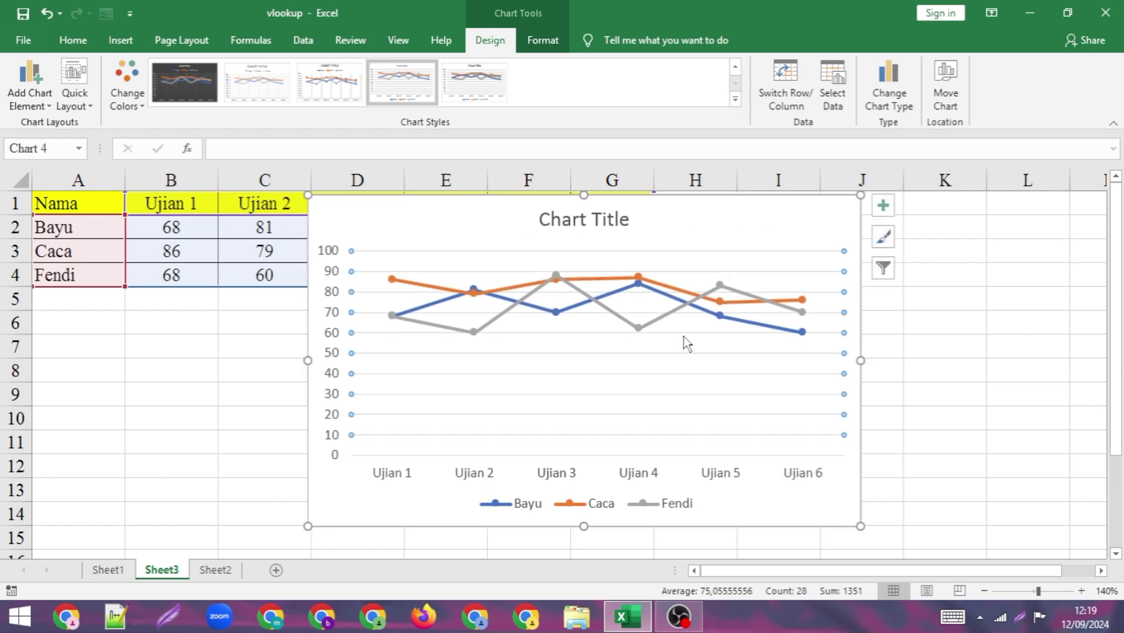
left_click(616, 326)
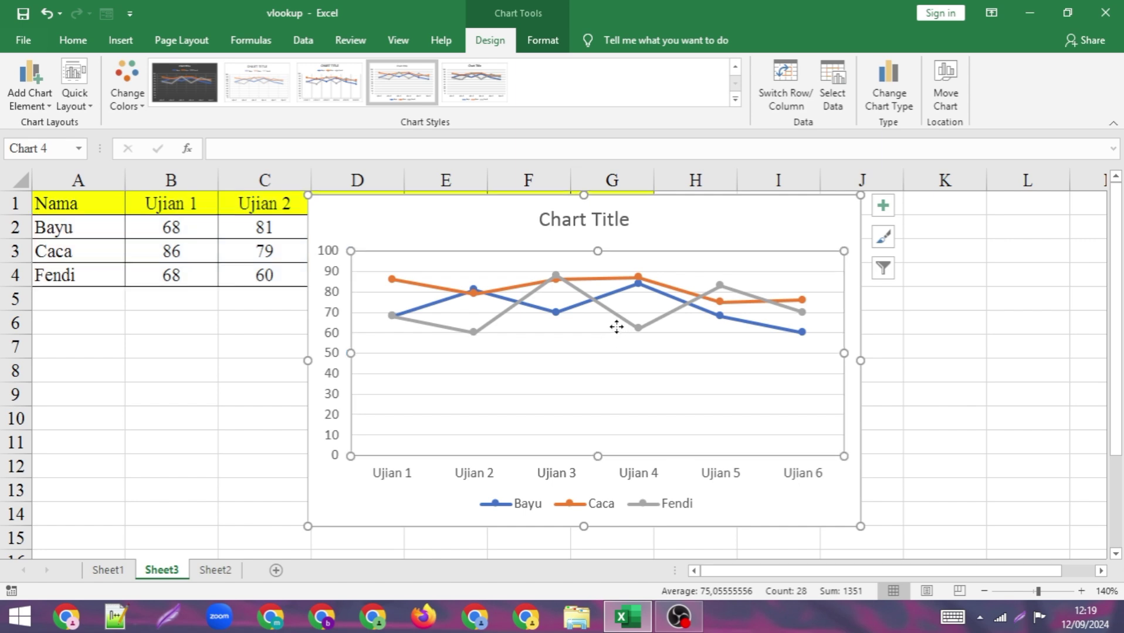
left_click_drag(615, 326, 645, 431)
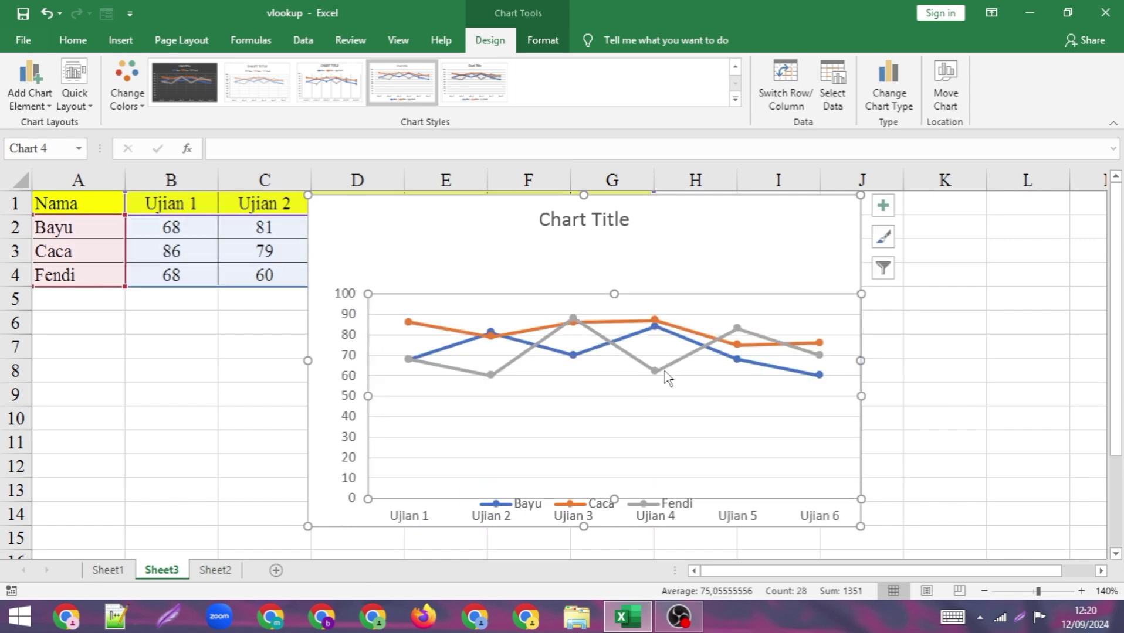
key("ctrl+z")
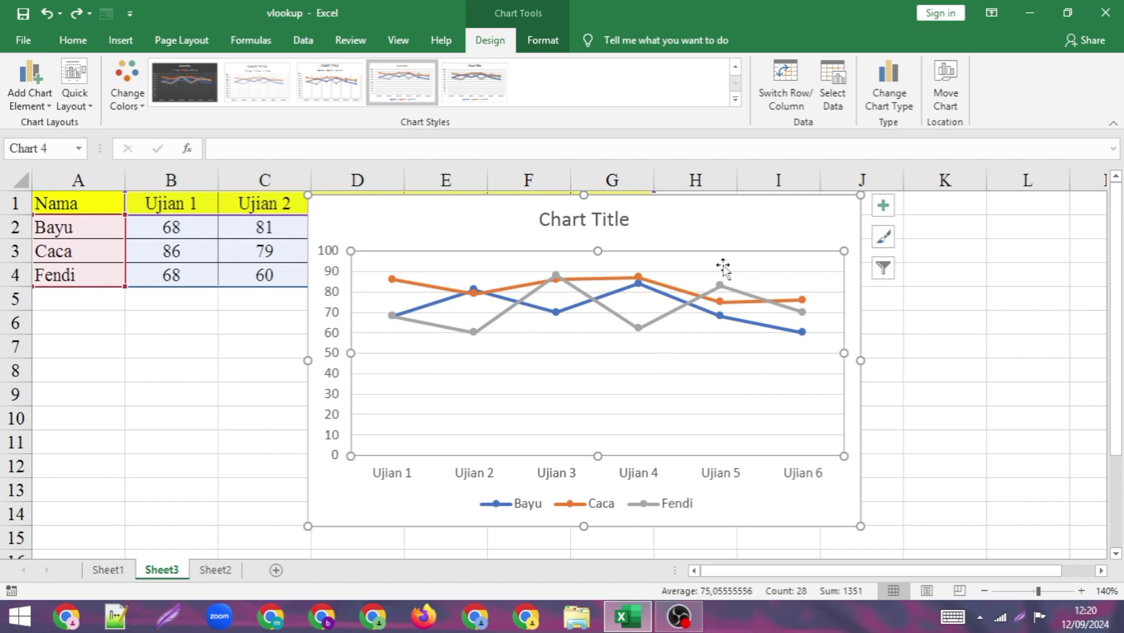
Move the chart right to start in column D and resize it to span columns D to K and rows 1 to 14.
left_click(760, 234)
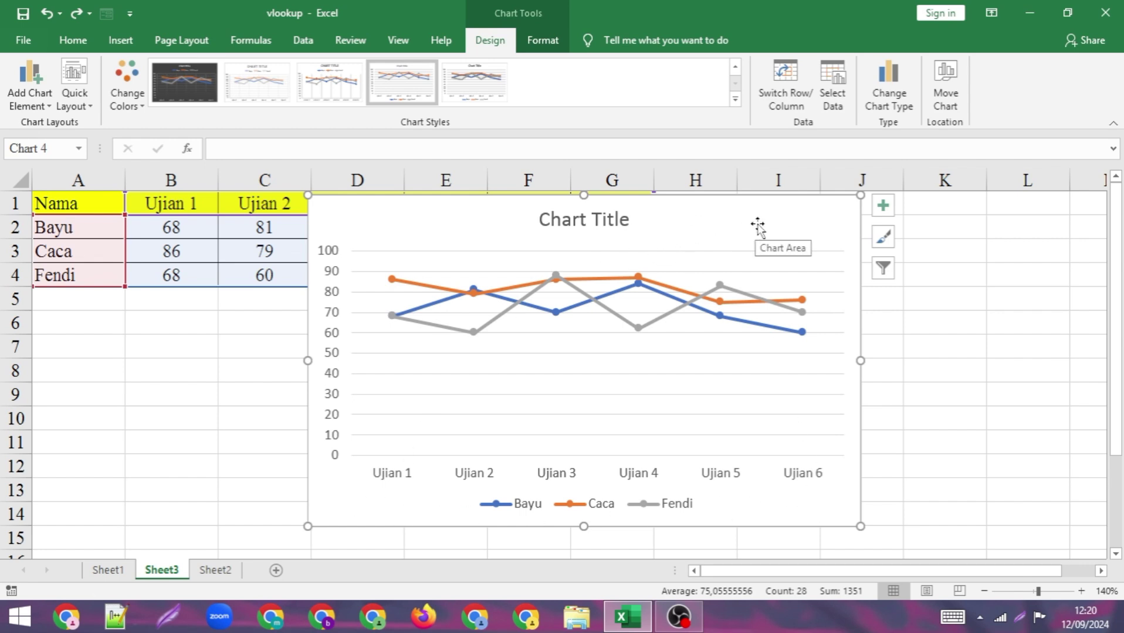
left_click_drag(758, 223, 829, 224)
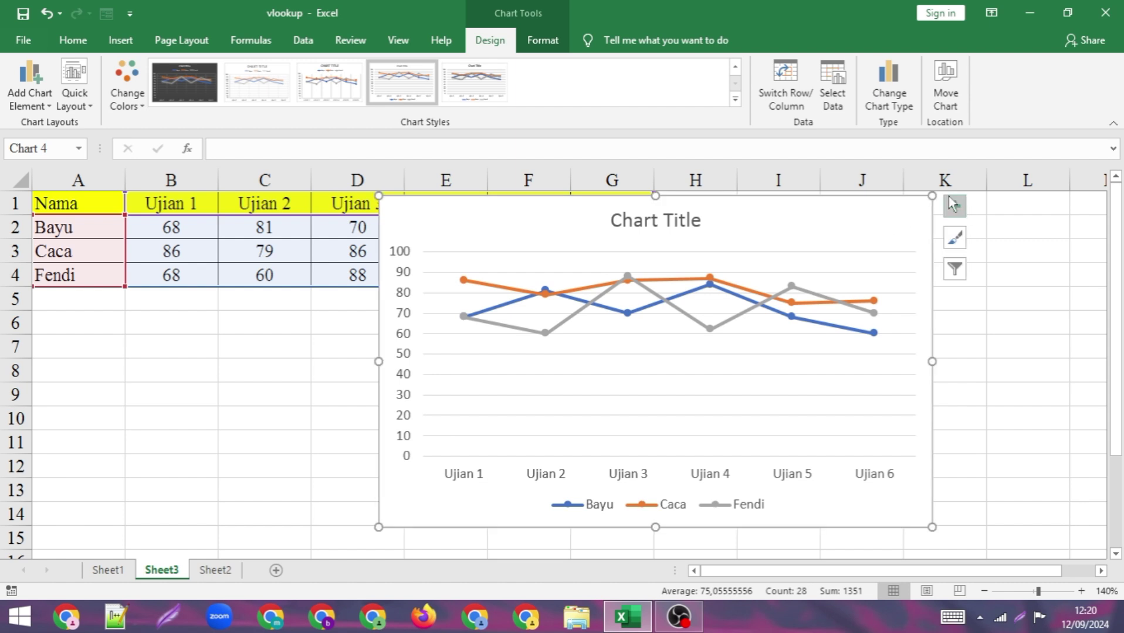
left_click_drag(932, 195, 1034, 340)
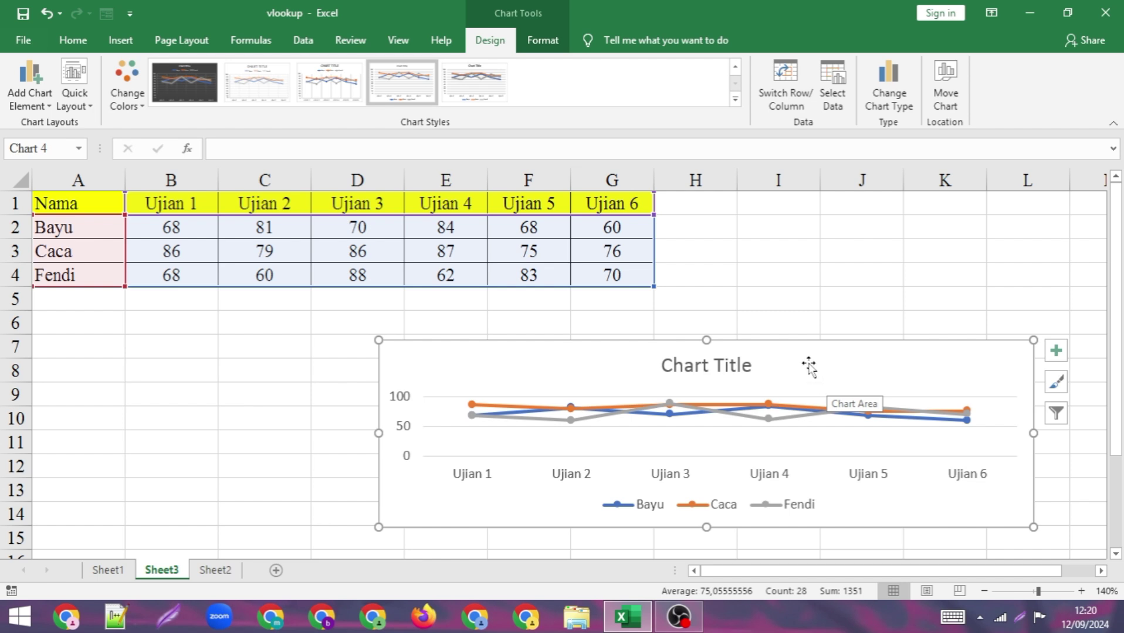
key("ctrl+z")
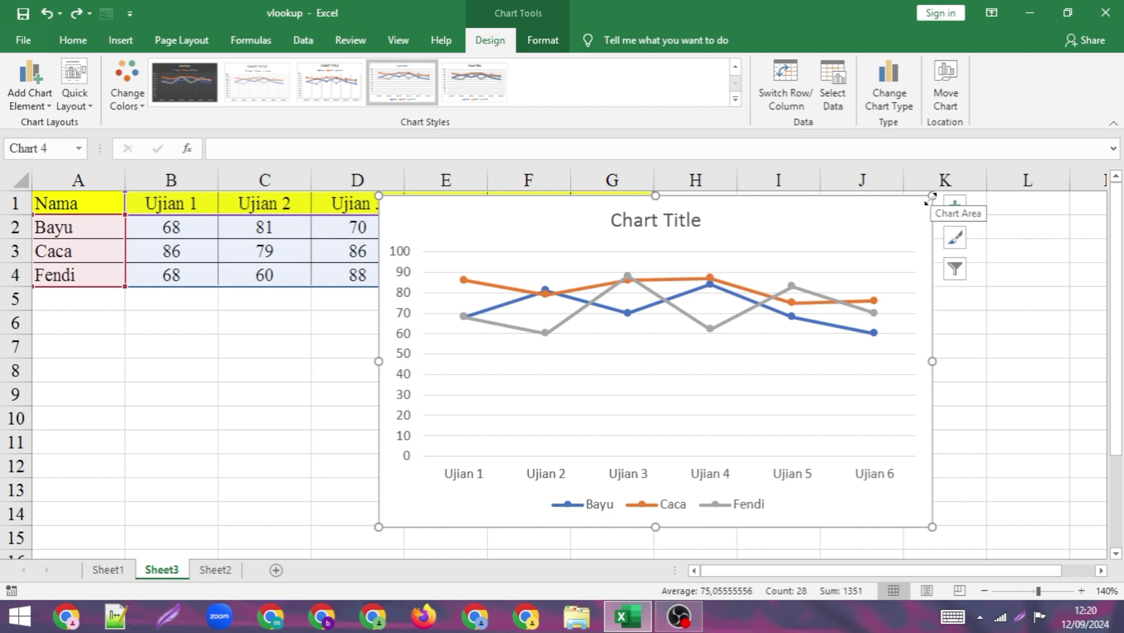
left_click_drag(932, 196, 913, 248)
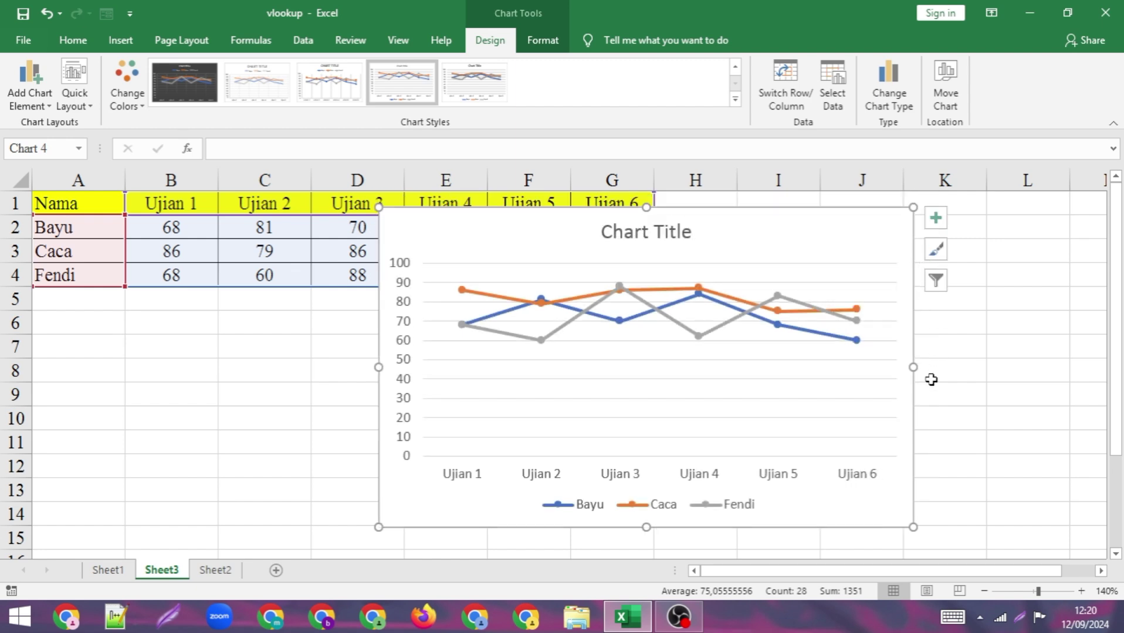
left_click_drag(912, 367, 947, 367)
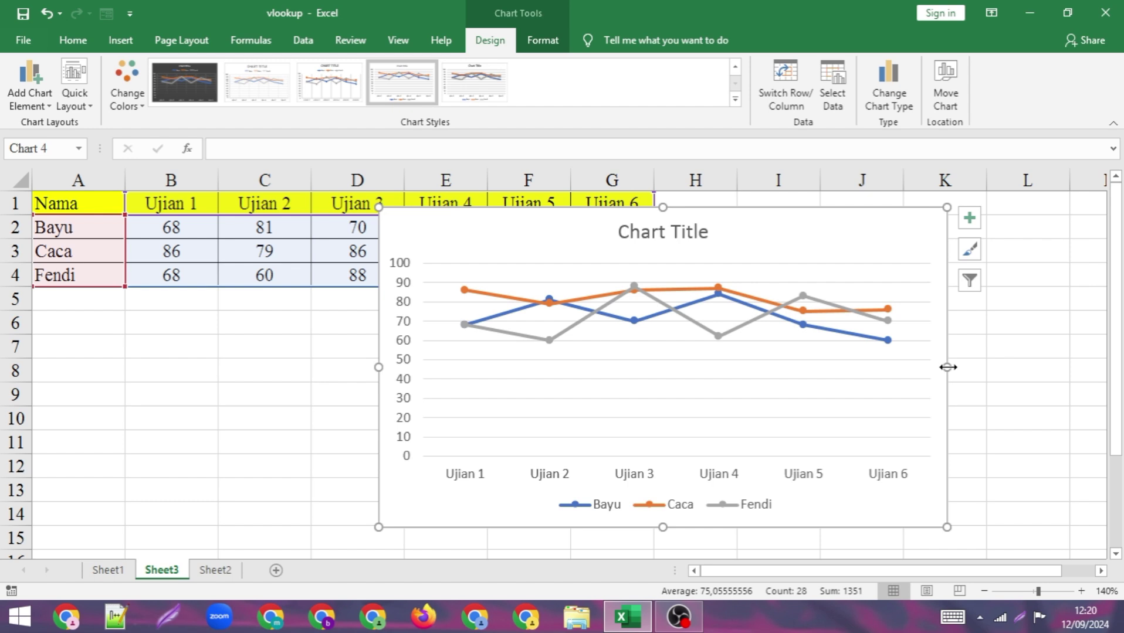
left_click_drag(948, 367, 932, 368)
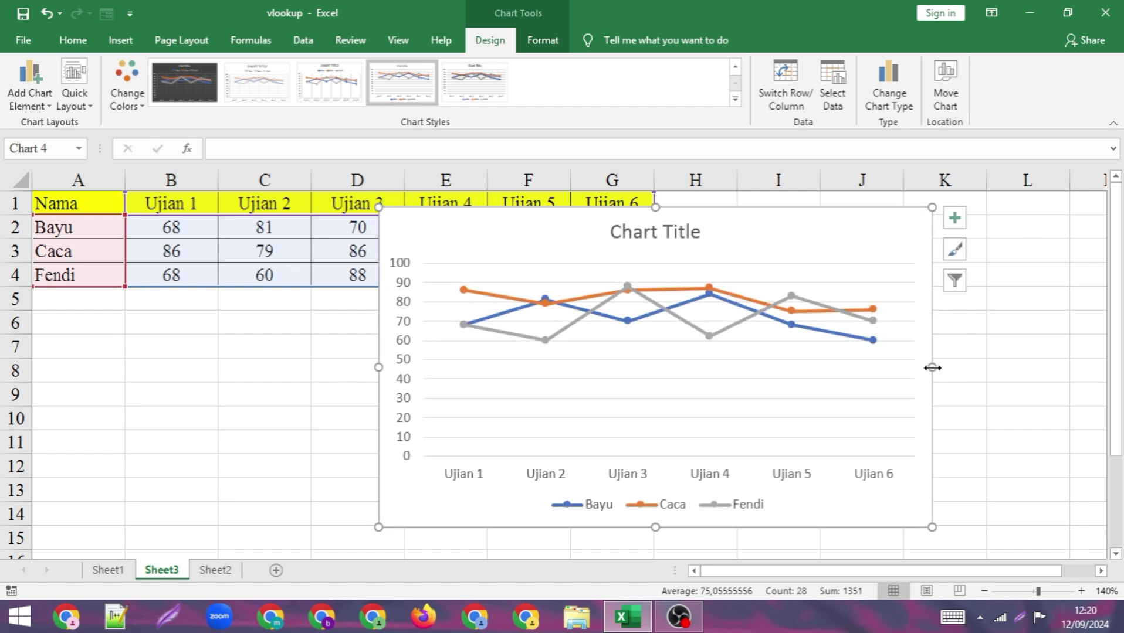
Compare the available tools with the chart deselected and selected, and view its formatting and design options.
left_click(220, 364)
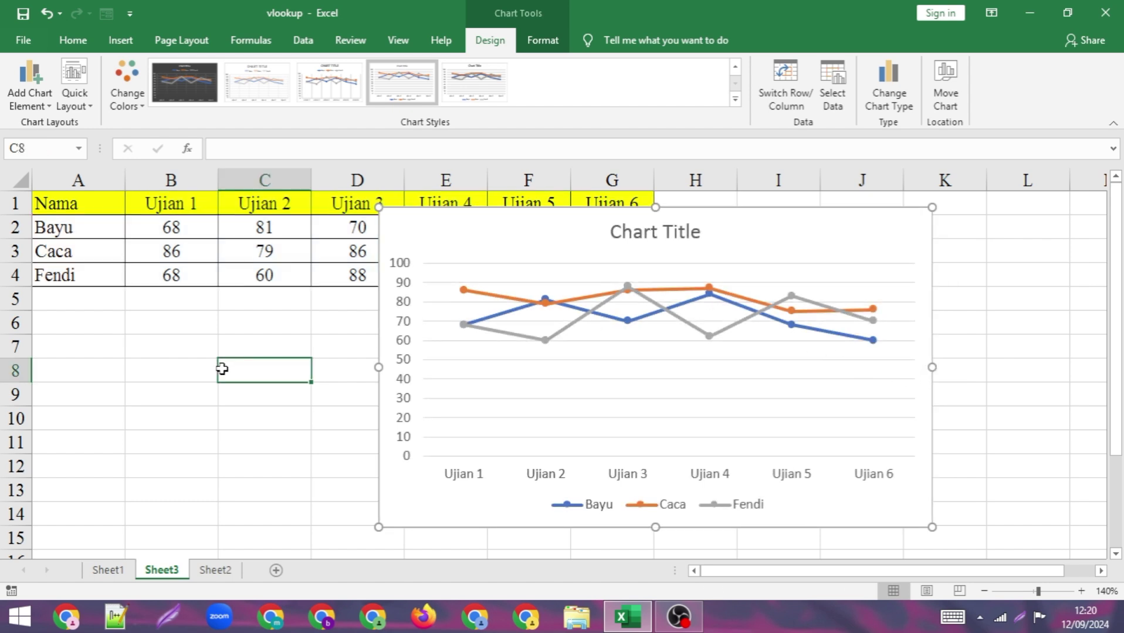
left_click(675, 315)
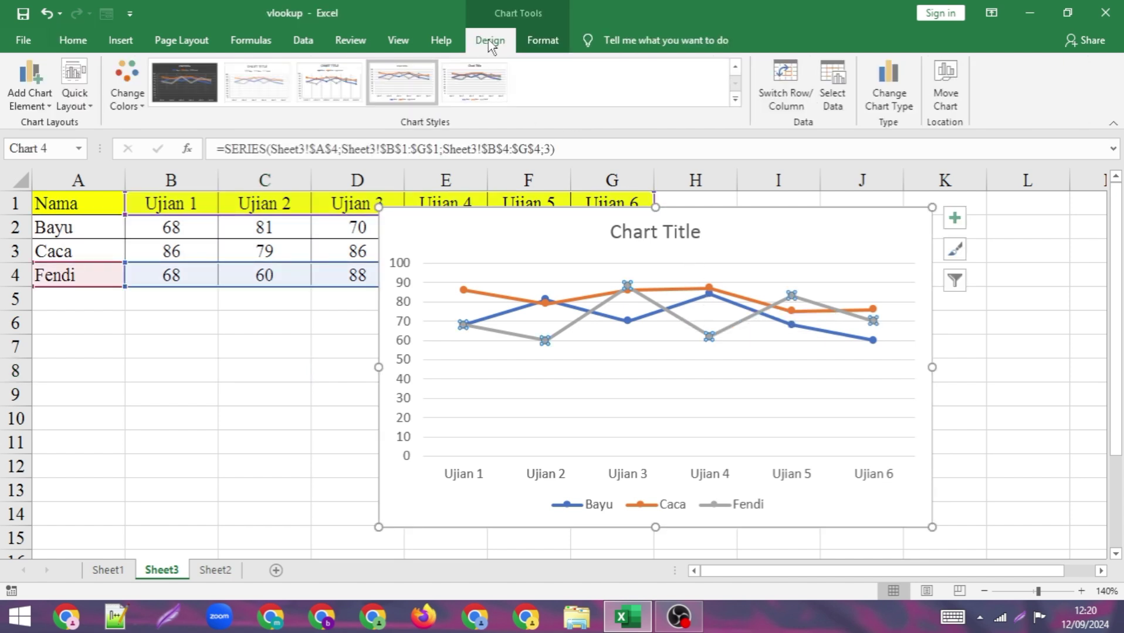
left_click(292, 368)
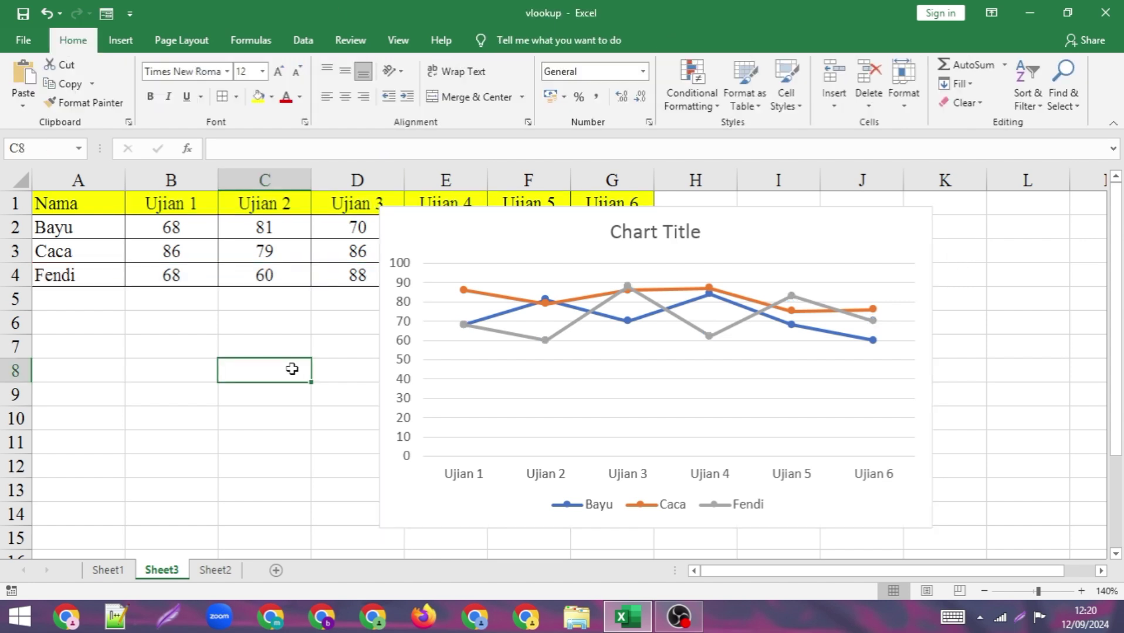
left_click(590, 268)
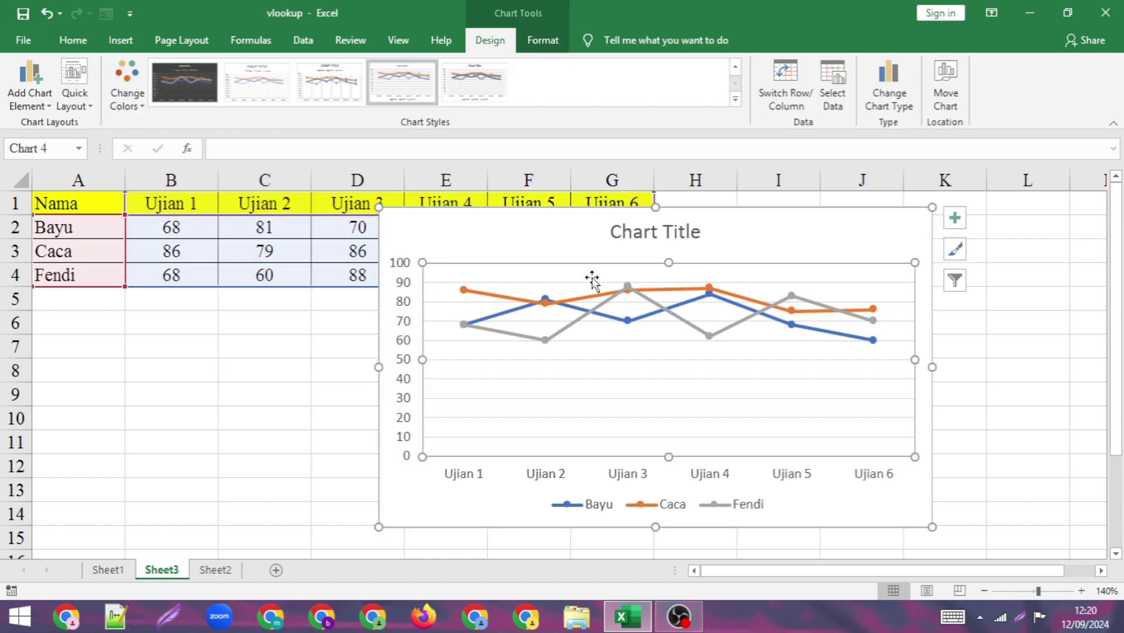
left_click(542, 40)
left_click(490, 40)
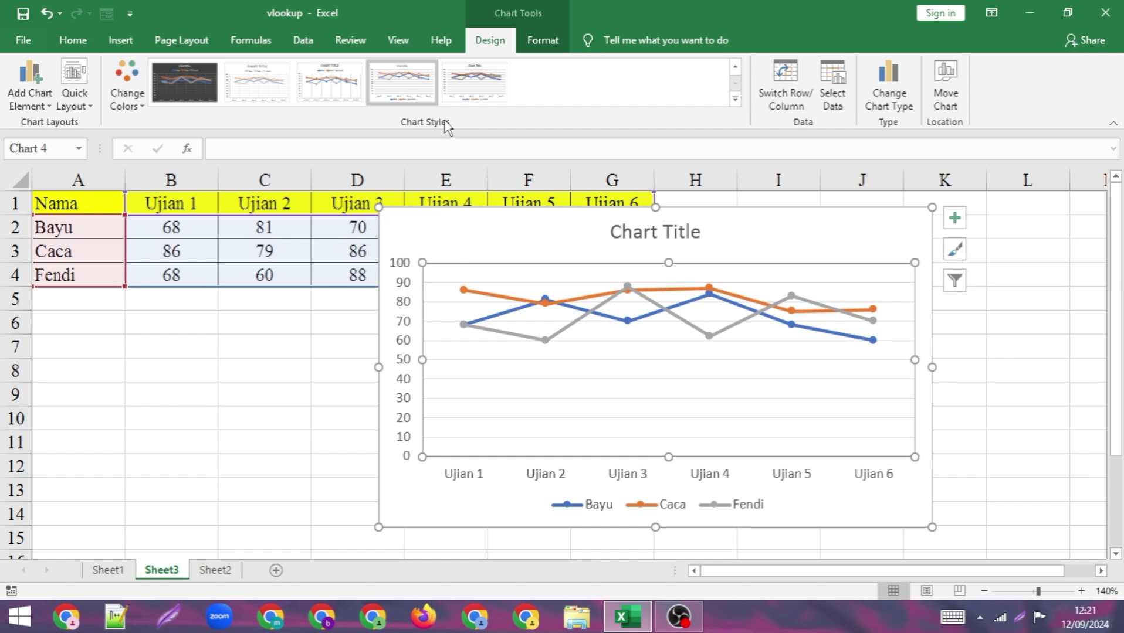
Try hiding the chart's axes and show them again.
left_click(956, 215)
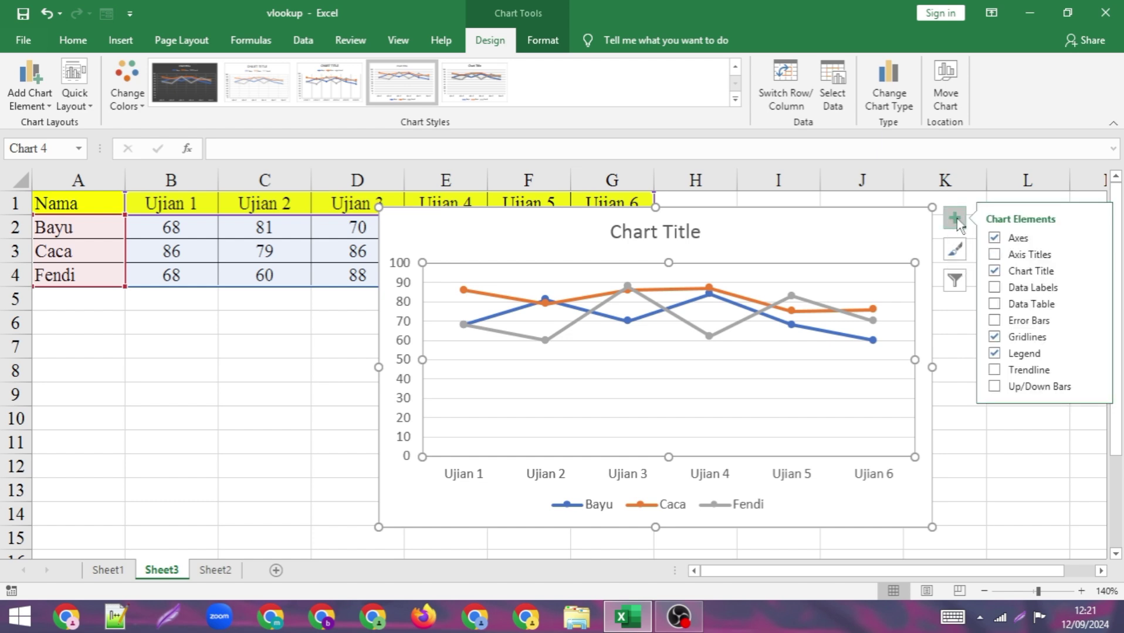
left_click(994, 239)
left_click(994, 238)
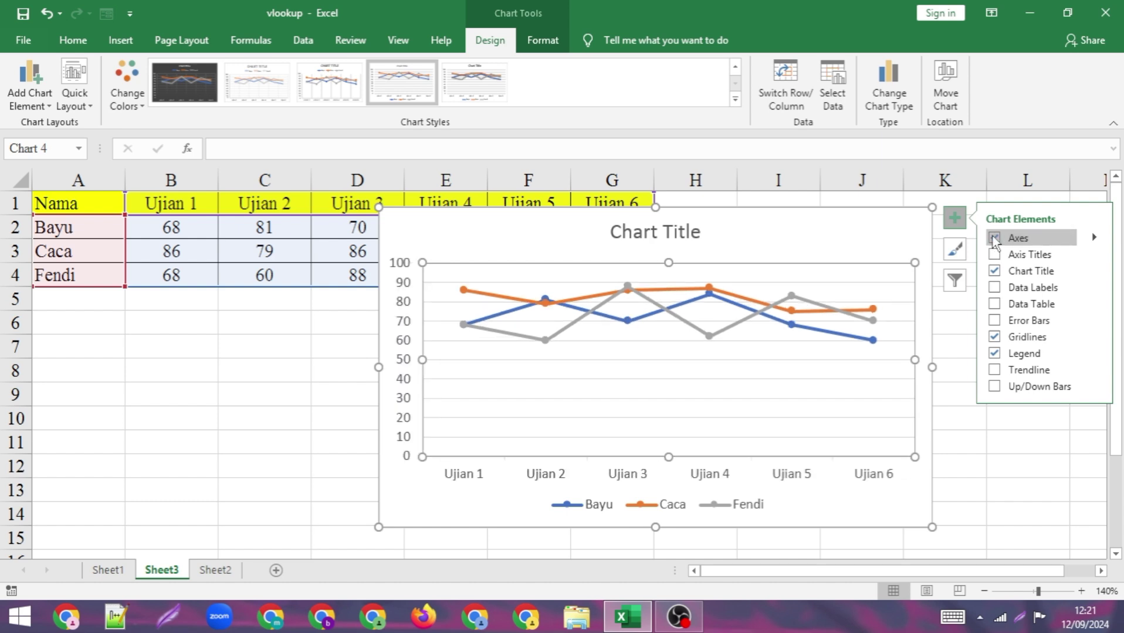
left_click(994, 239)
left_click(994, 238)
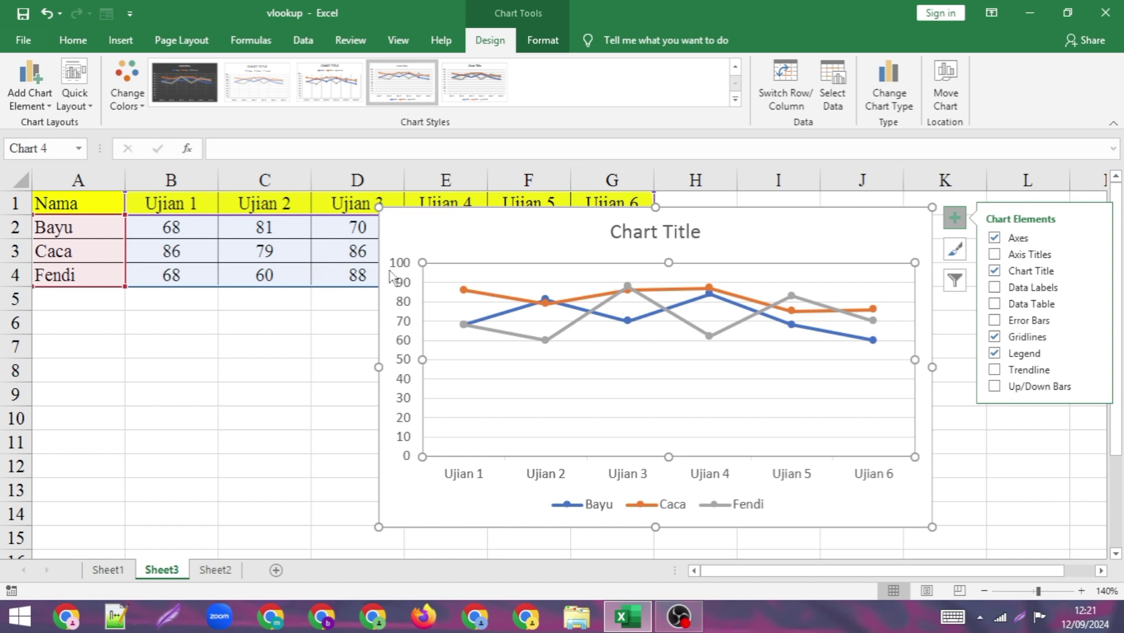
left_click(994, 239)
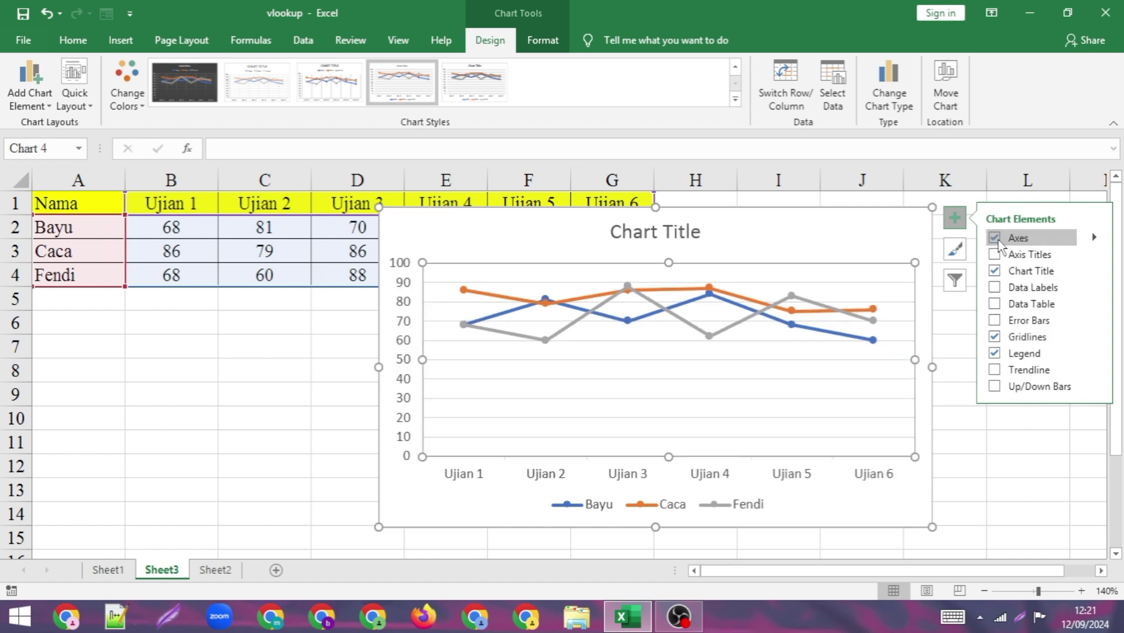
Add axis titles to the chart and set the vertical axis title to "Nilai Ujian".
left_click(995, 253)
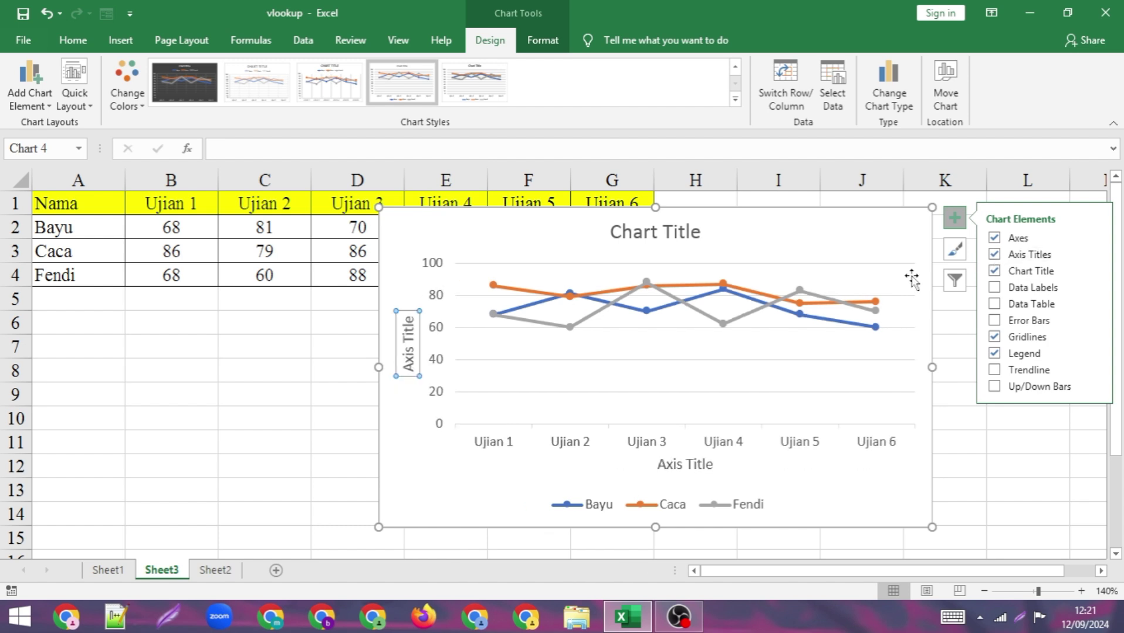
double_click(406, 355)
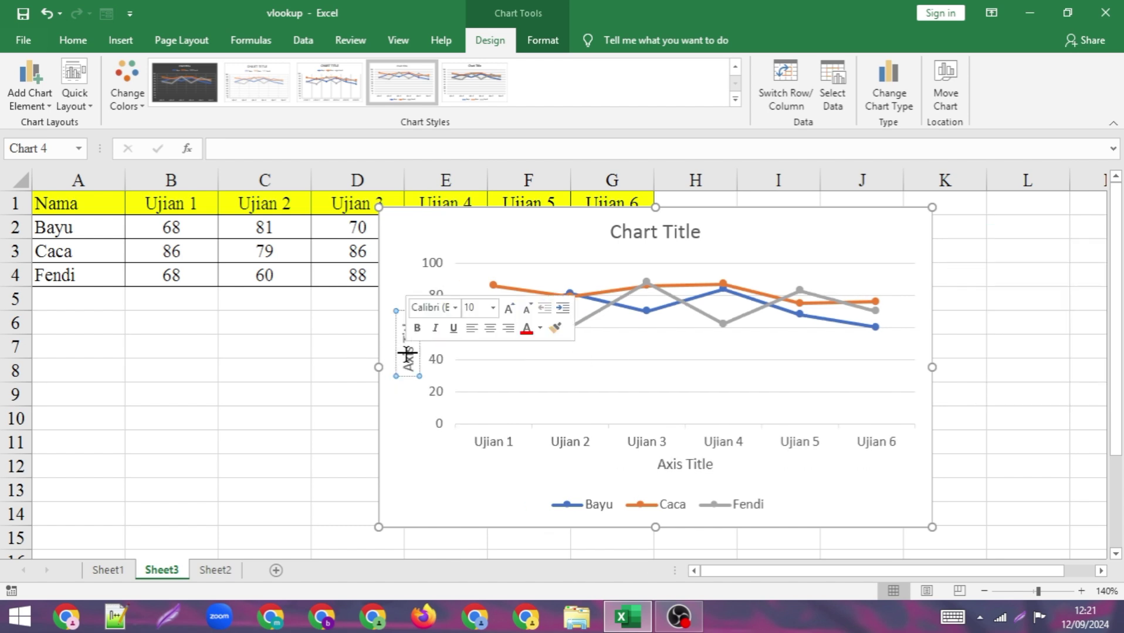
left_click(407, 354)
double_click(407, 333)
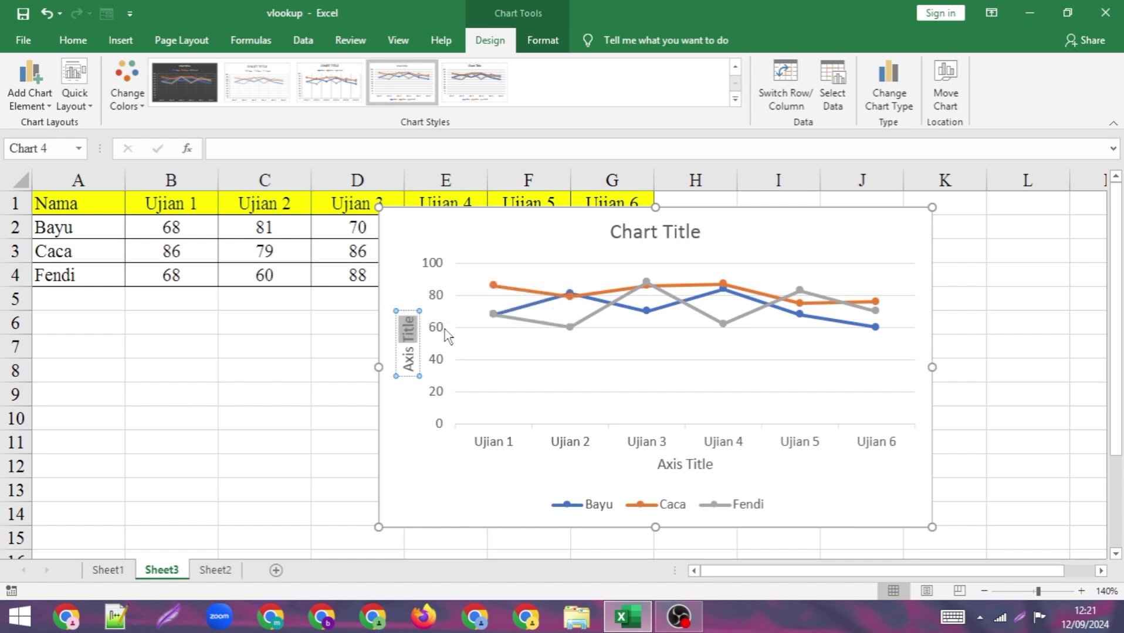
double_click(408, 360)
left_click(408, 362)
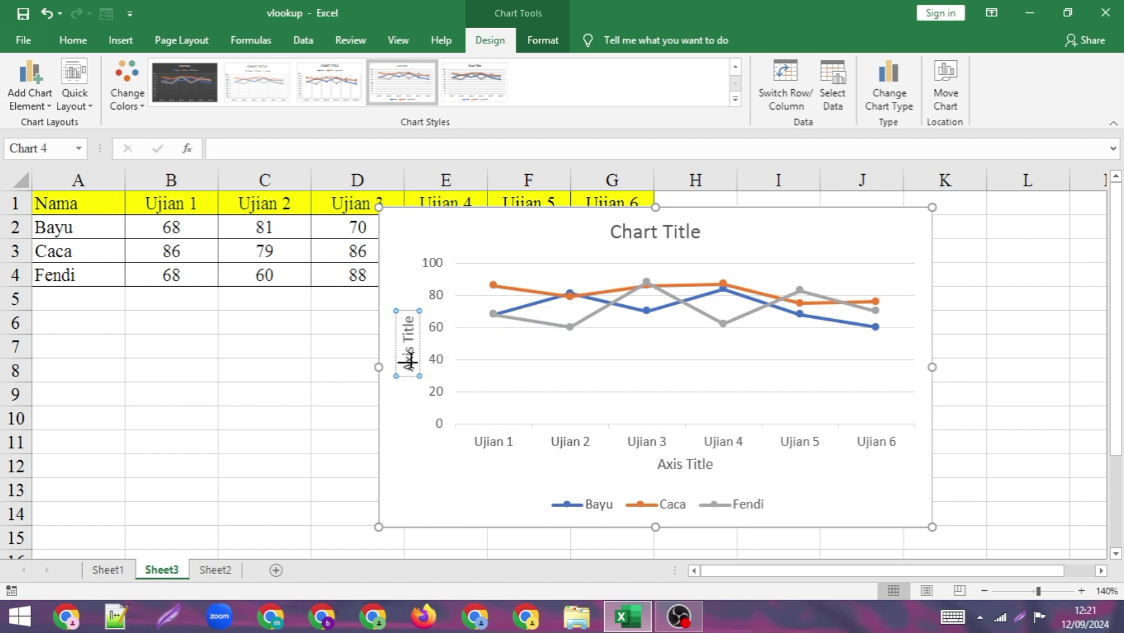
left_click_drag(409, 362, 404, 328)
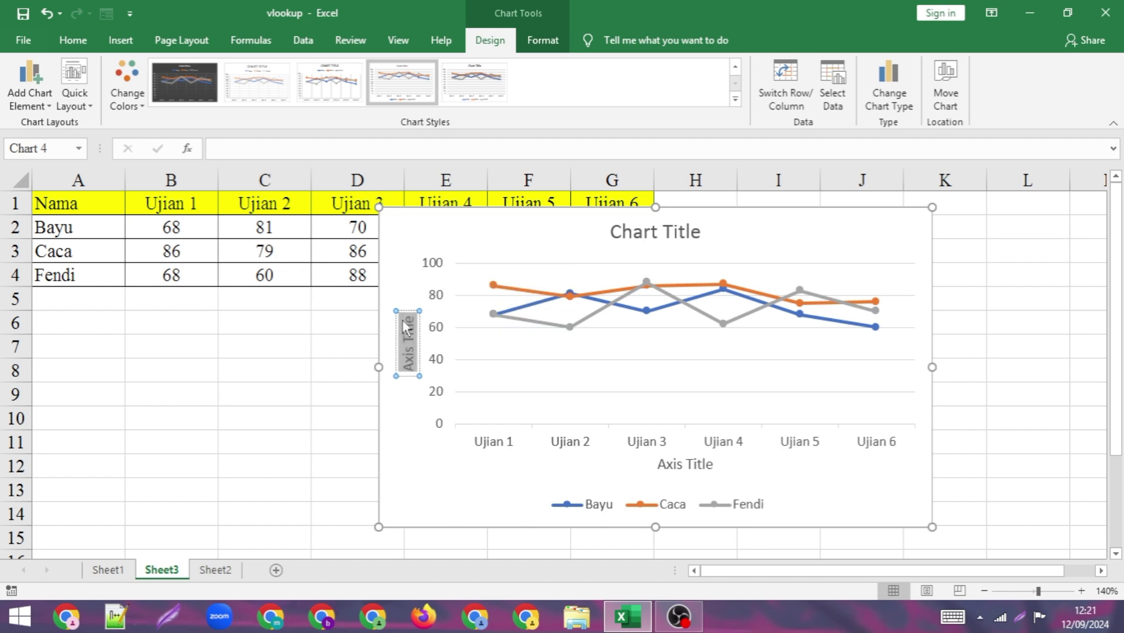
key("BackSpace")
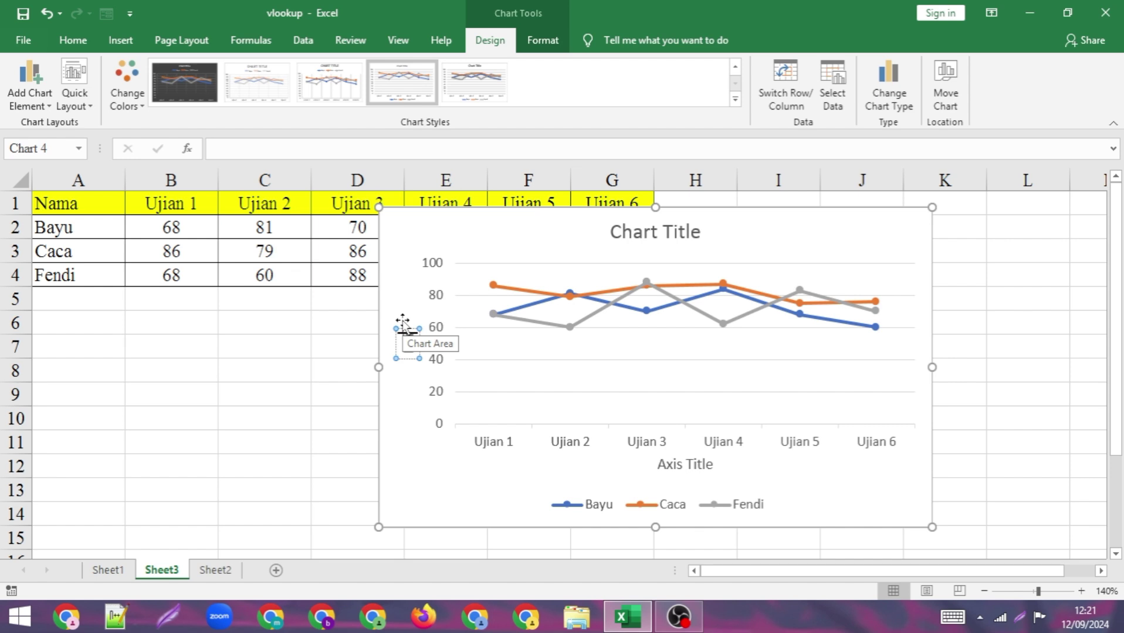
type("Ni")
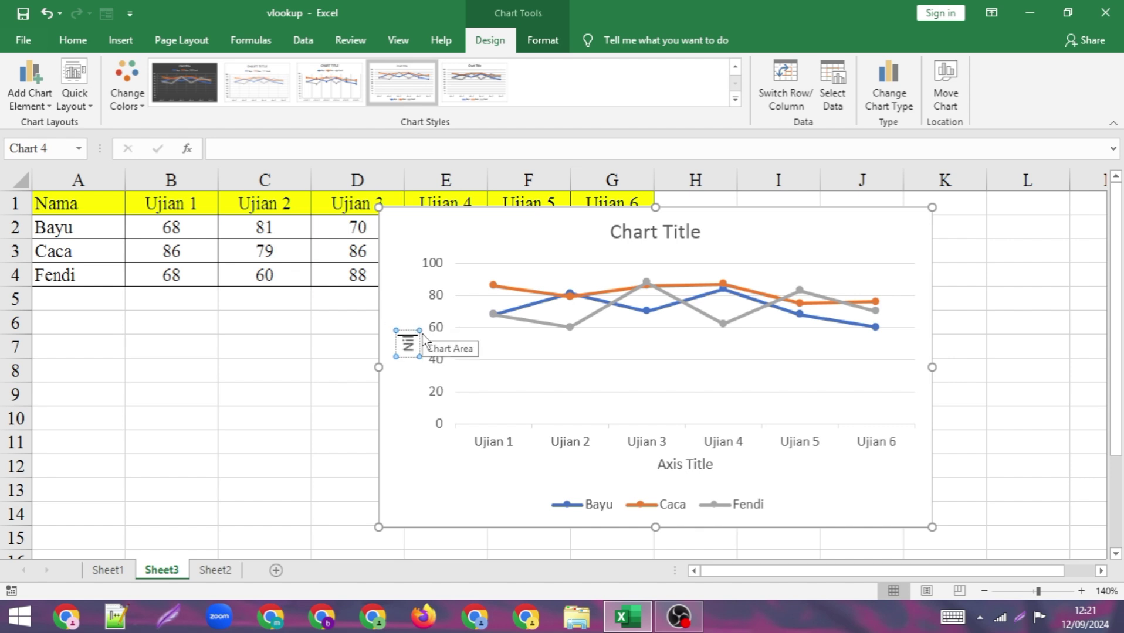
type("lai Ujian")
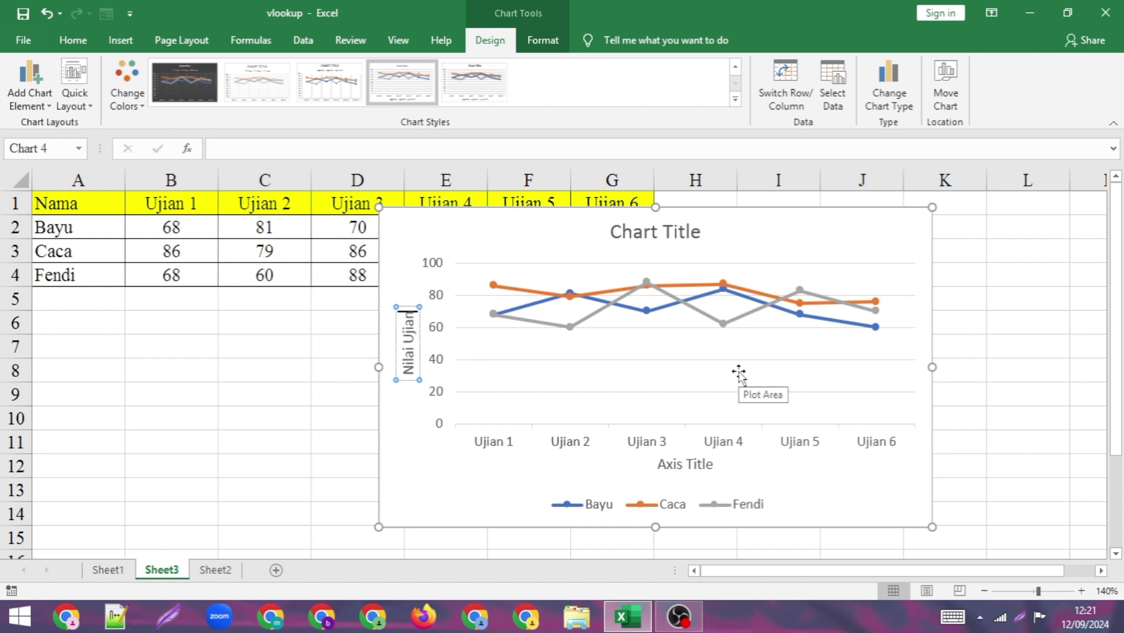
left_click(883, 258)
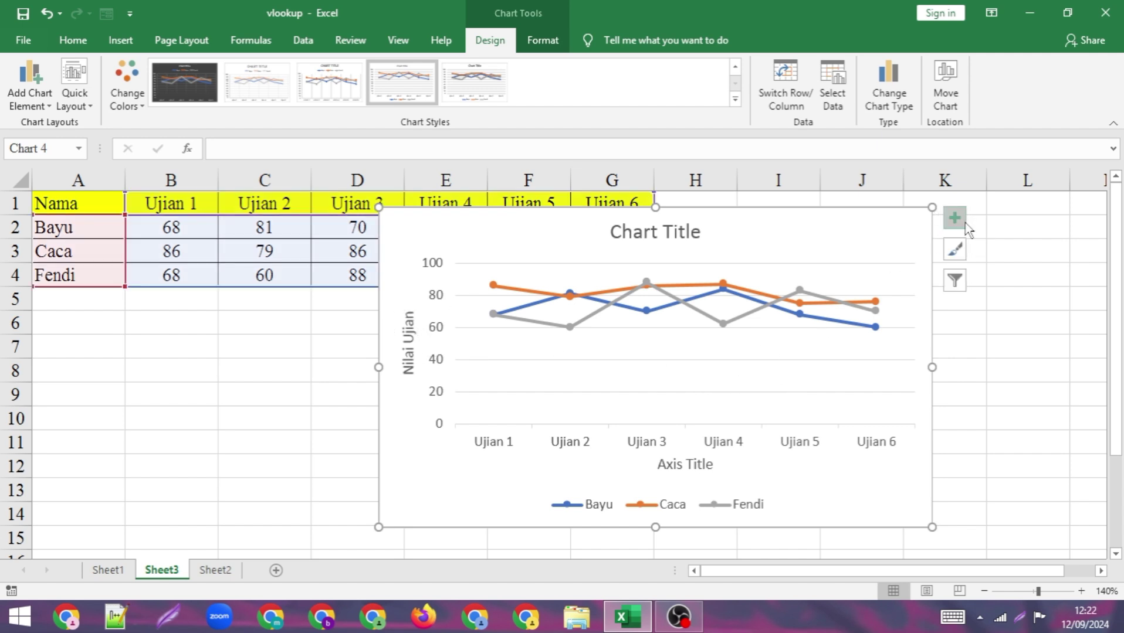
Add data labels to the chart's lines.
left_click(965, 224)
left_click(995, 287)
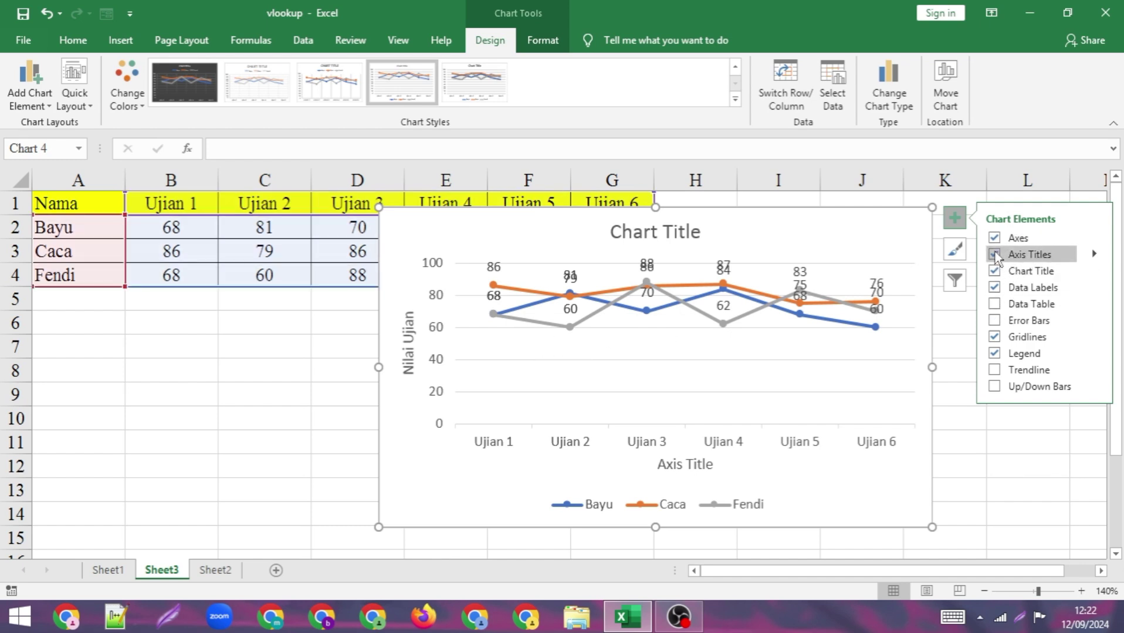
Try adding a data table below the plot area, and remove it.
left_click(994, 305)
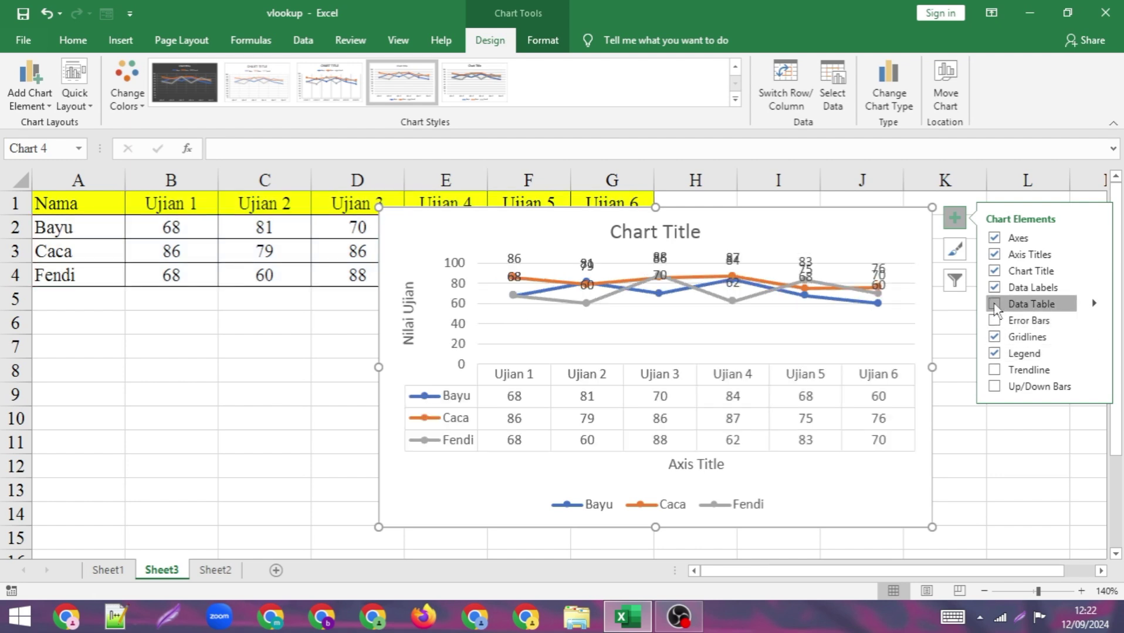
left_click(994, 305)
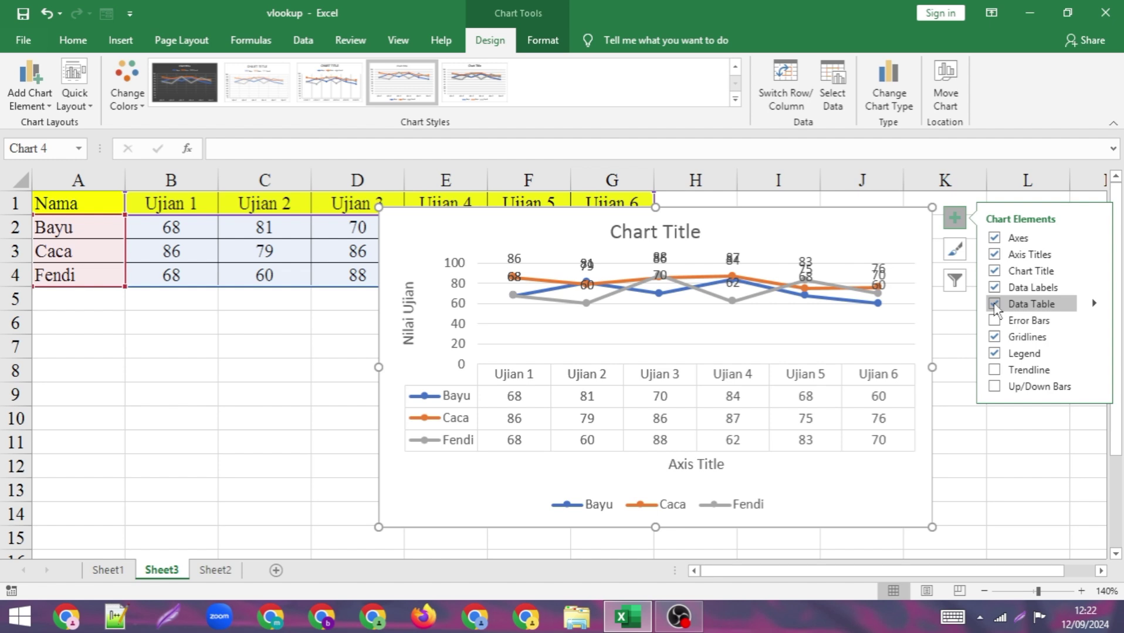
left_click(993, 304)
Move the chart left to start in column B and preview the available chart styles beside it.
left_click(955, 251)
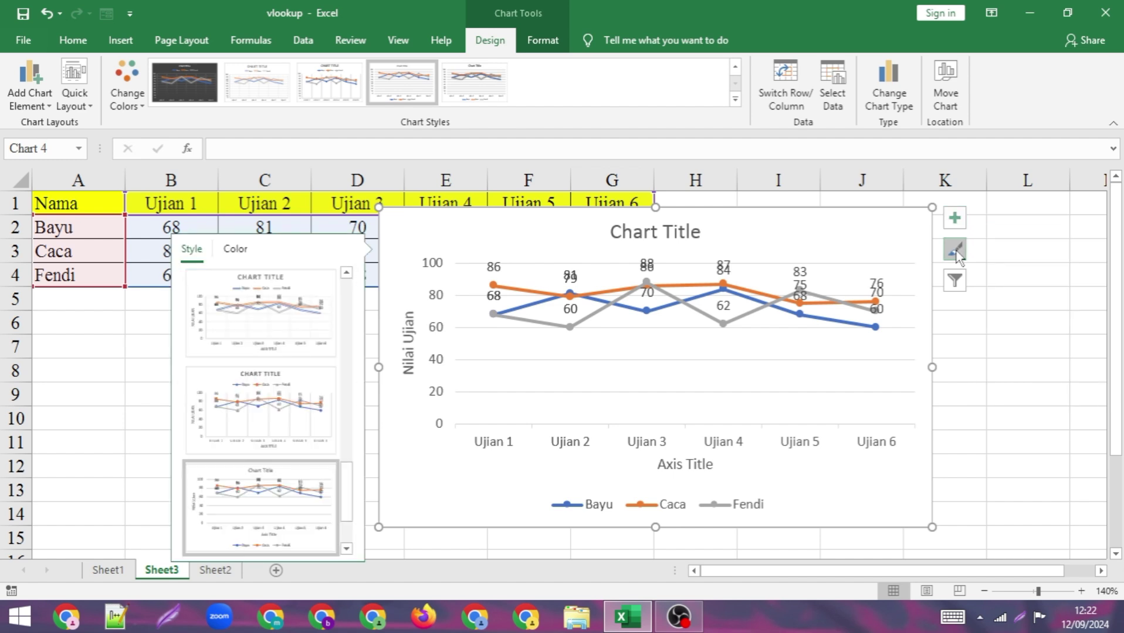
left_click(956, 251)
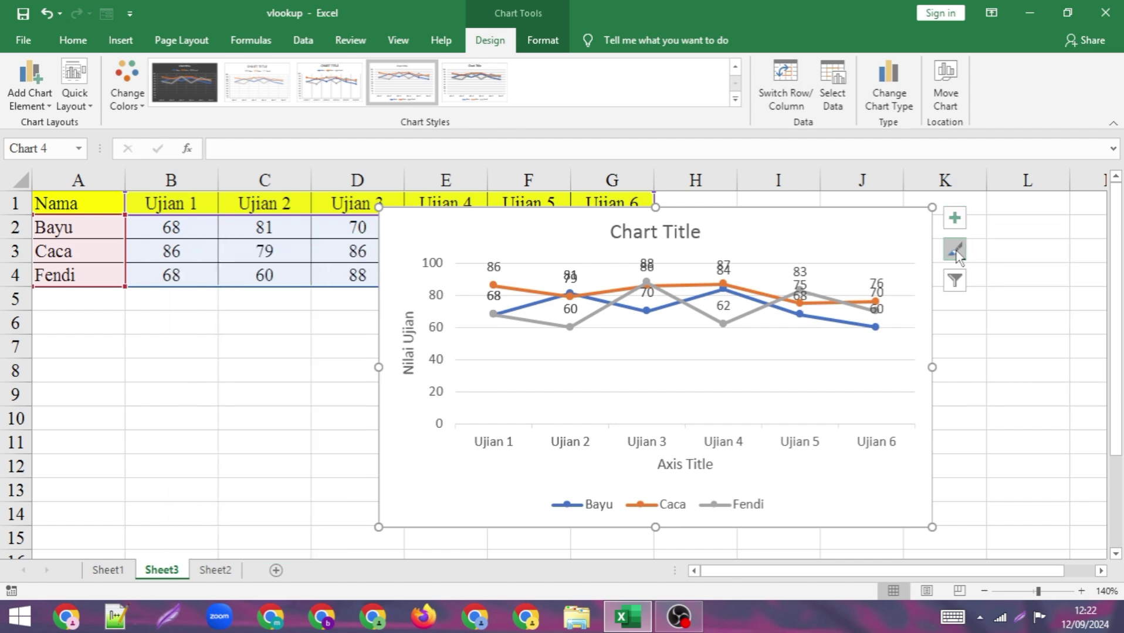
left_click(955, 251)
left_click(955, 251)
left_click_drag(845, 231, 601, 254)
left_click(712, 274)
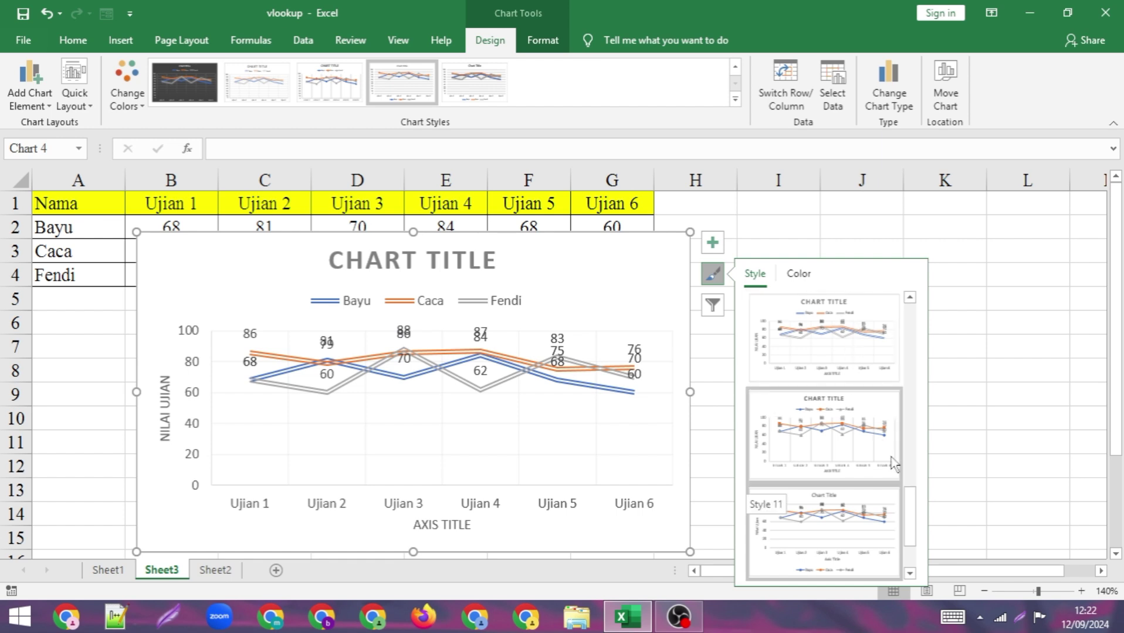
left_click_drag(910, 514, 918, 343)
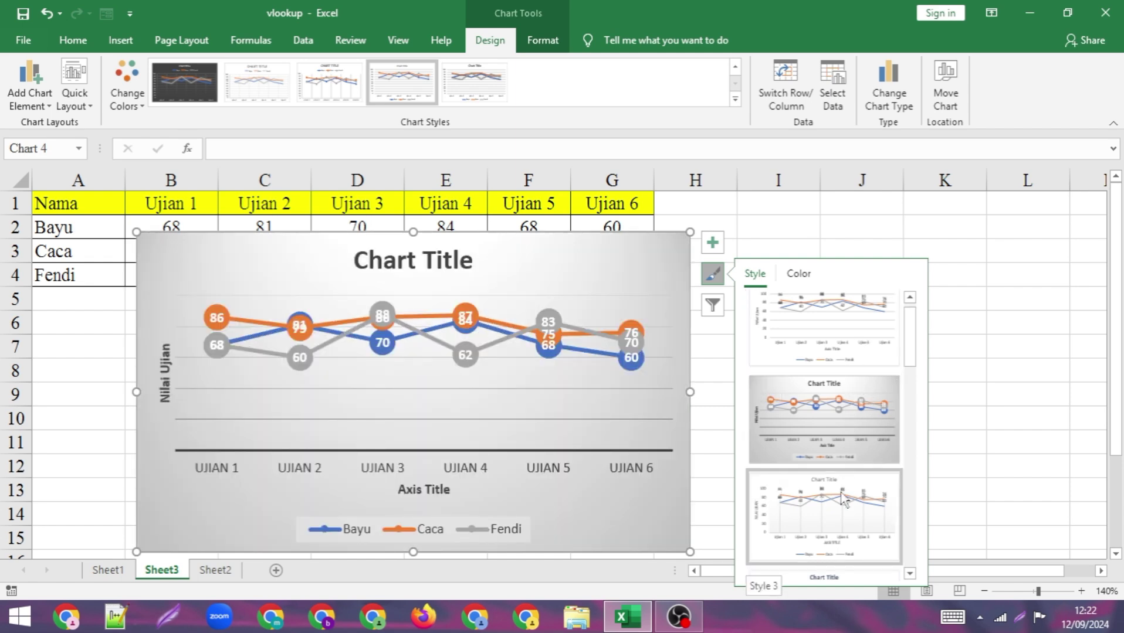
scroll(838, 510, "down", 3)
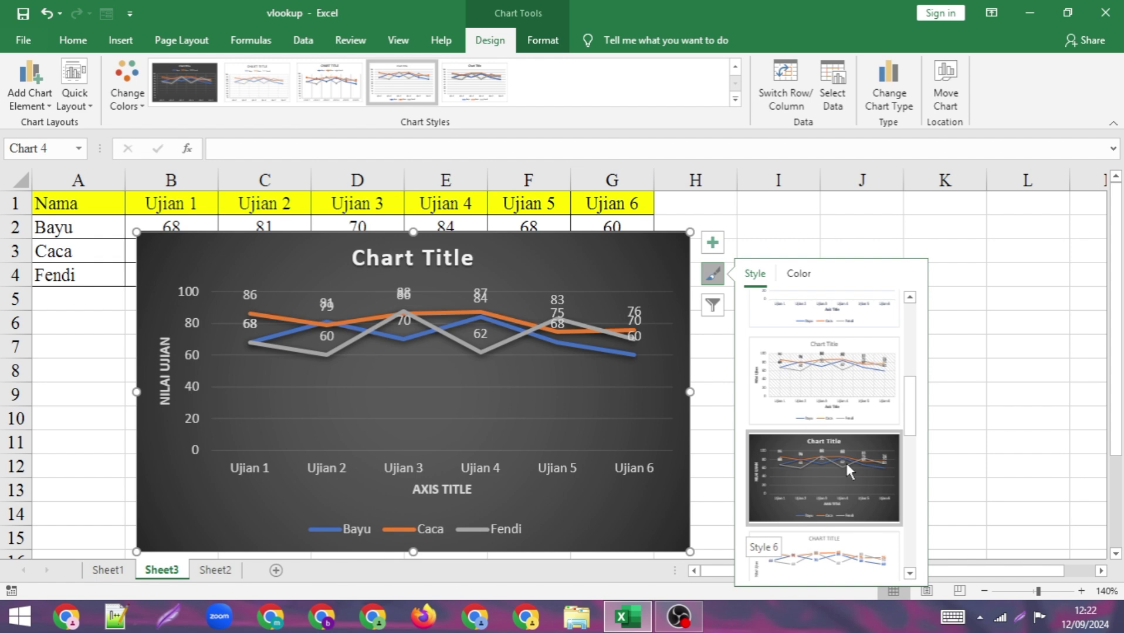
Preview the chart's color palettes and apply the first Colorful palette.
left_click(807, 275)
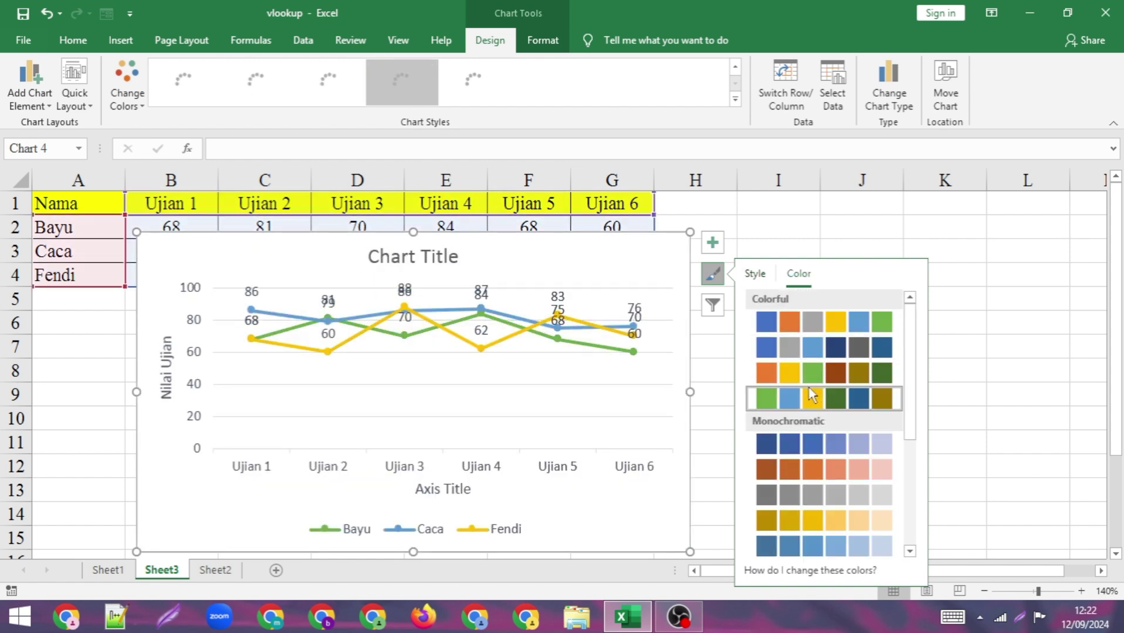
left_click(815, 323)
left_click(488, 346)
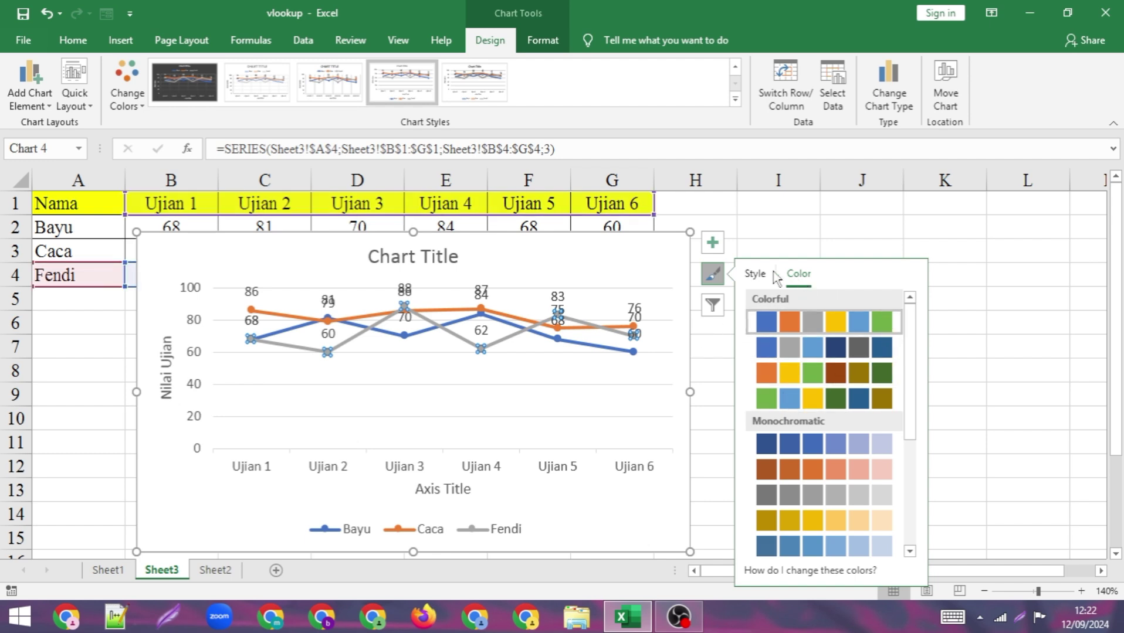
left_click(718, 309)
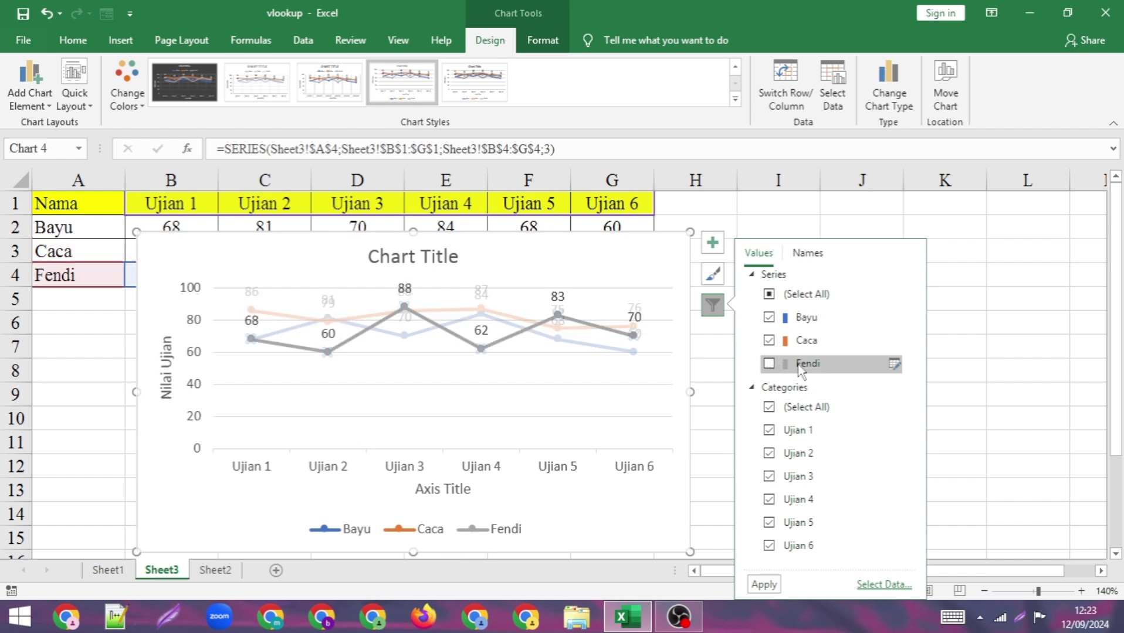
left_click(978, 359)
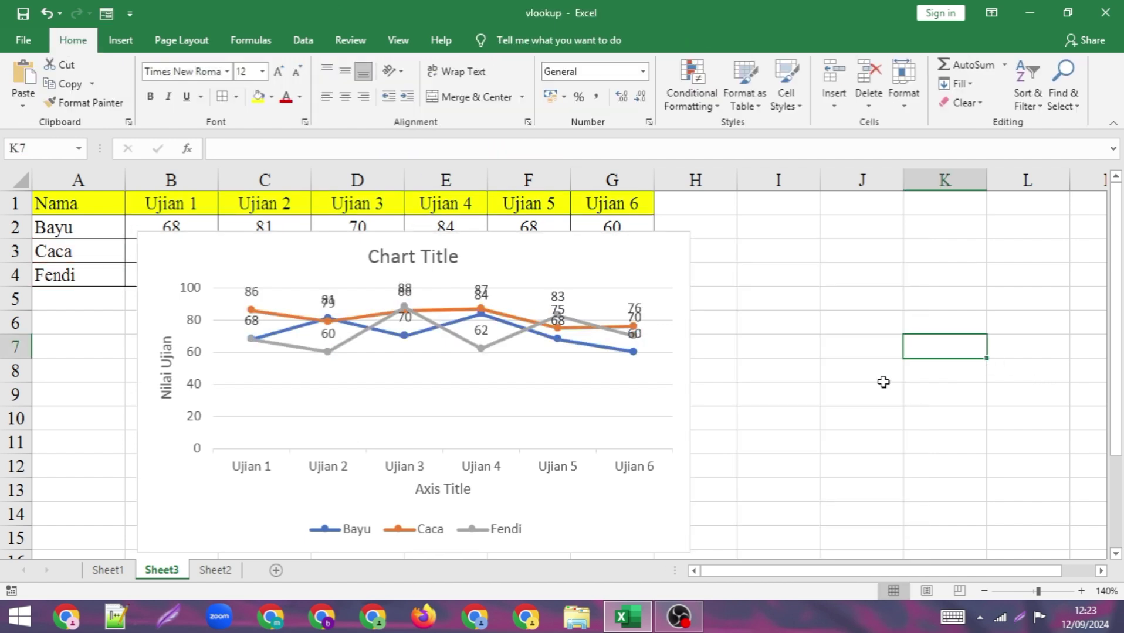
left_click(844, 387)
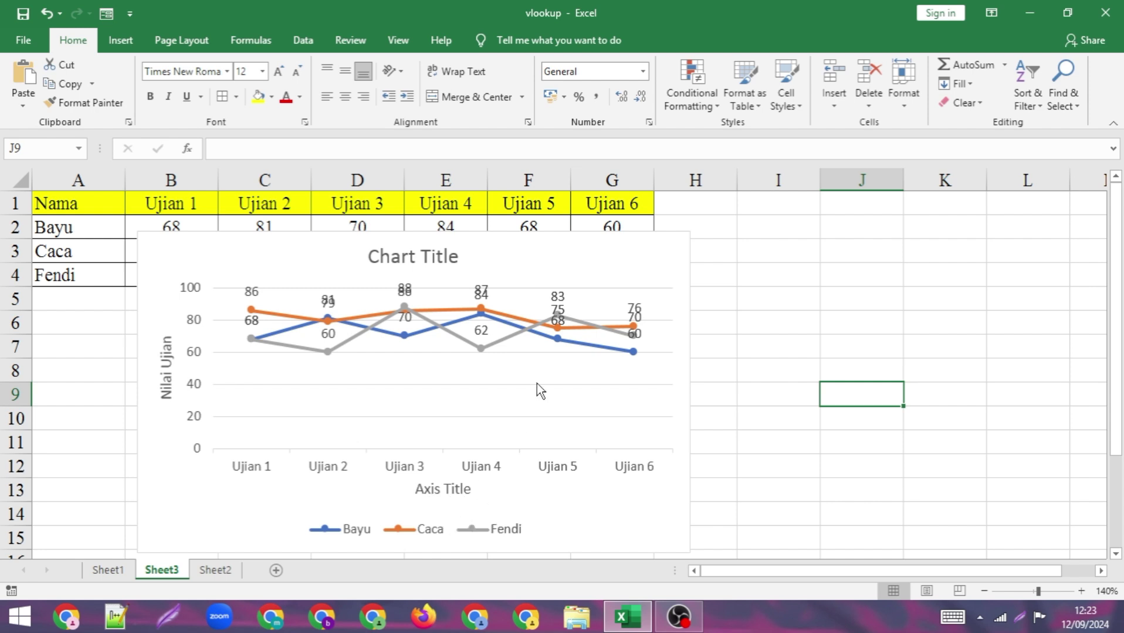
Try filtering the third student's series out of the chart, and restore it with the same filter.
left_click(590, 253)
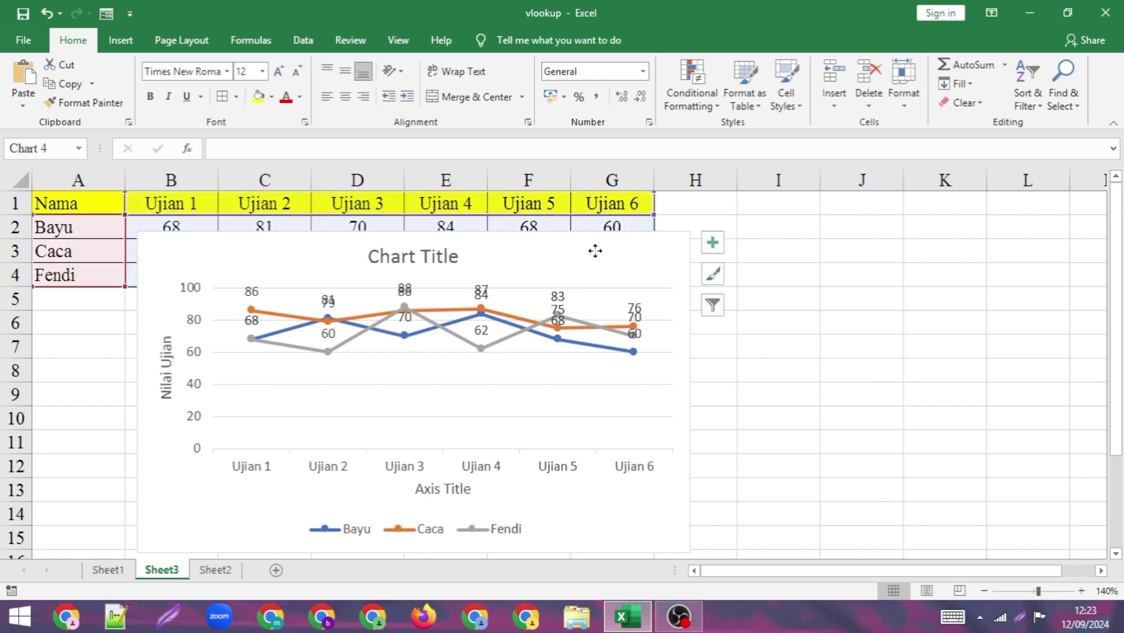
left_click(712, 305)
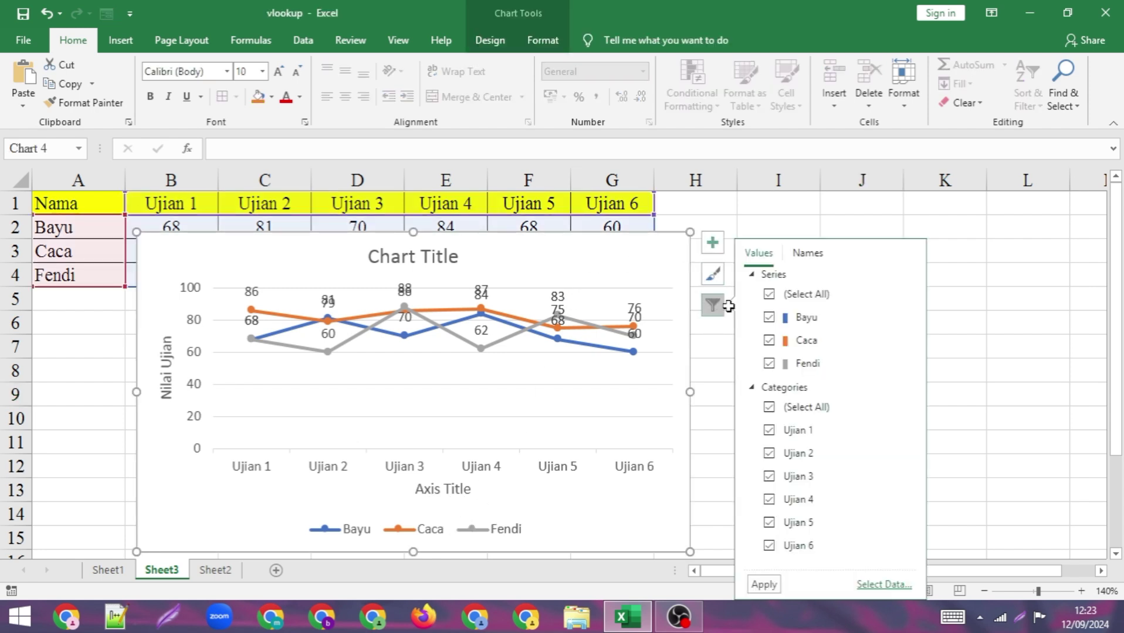
left_click(769, 364)
left_click(764, 585)
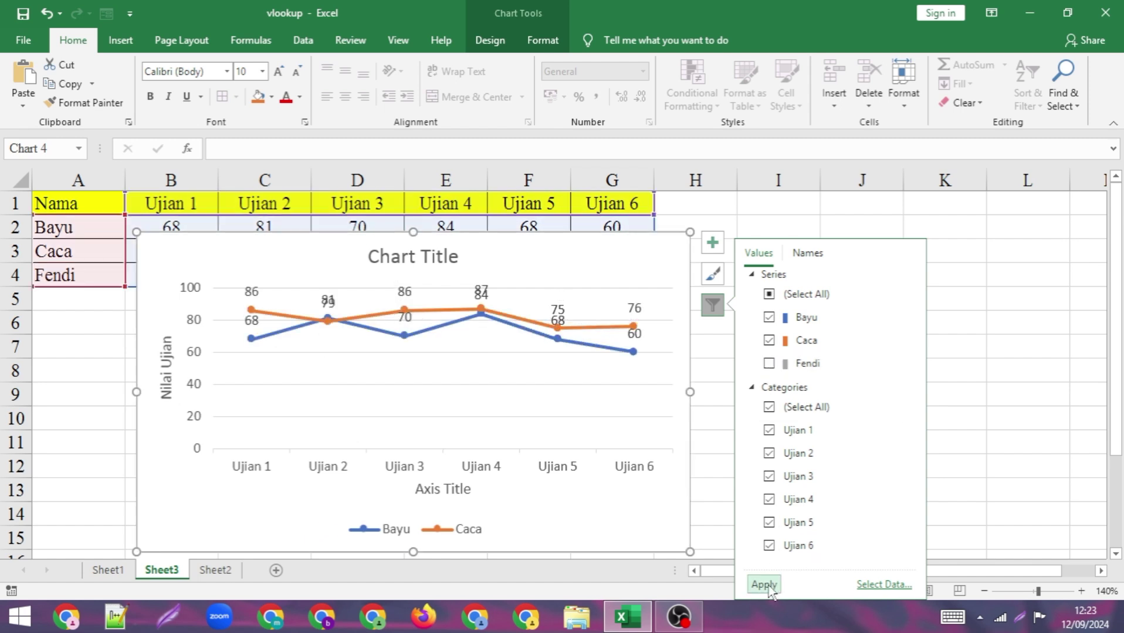
left_click(769, 364)
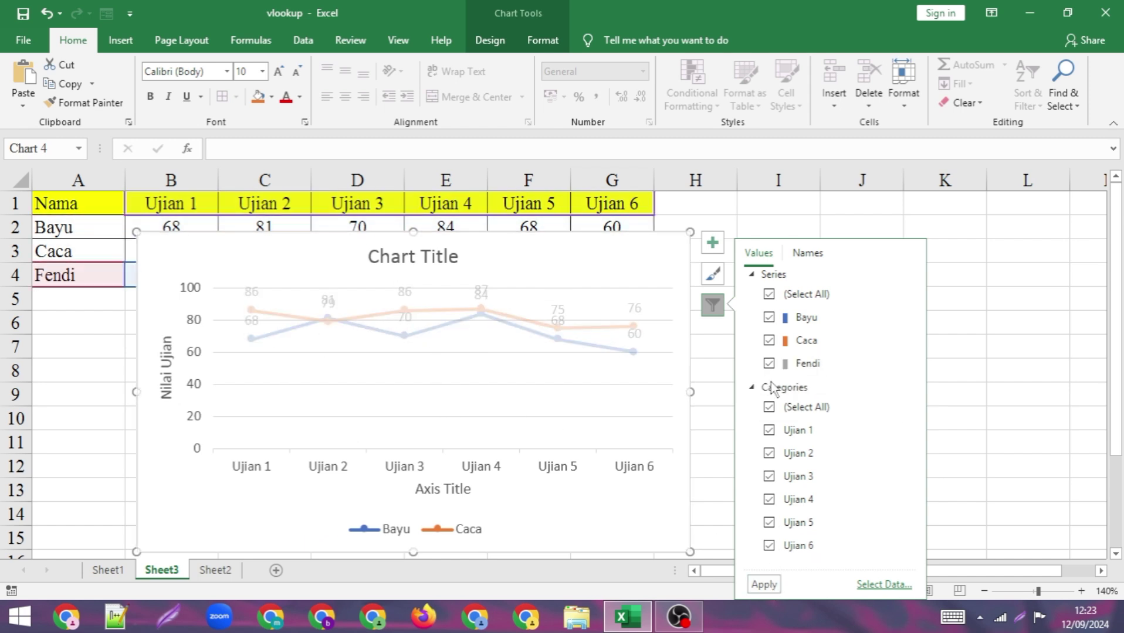
left_click(764, 585)
Move the chart right and slightly up so it starts in column D near row 1.
left_click(982, 258)
left_click(651, 258)
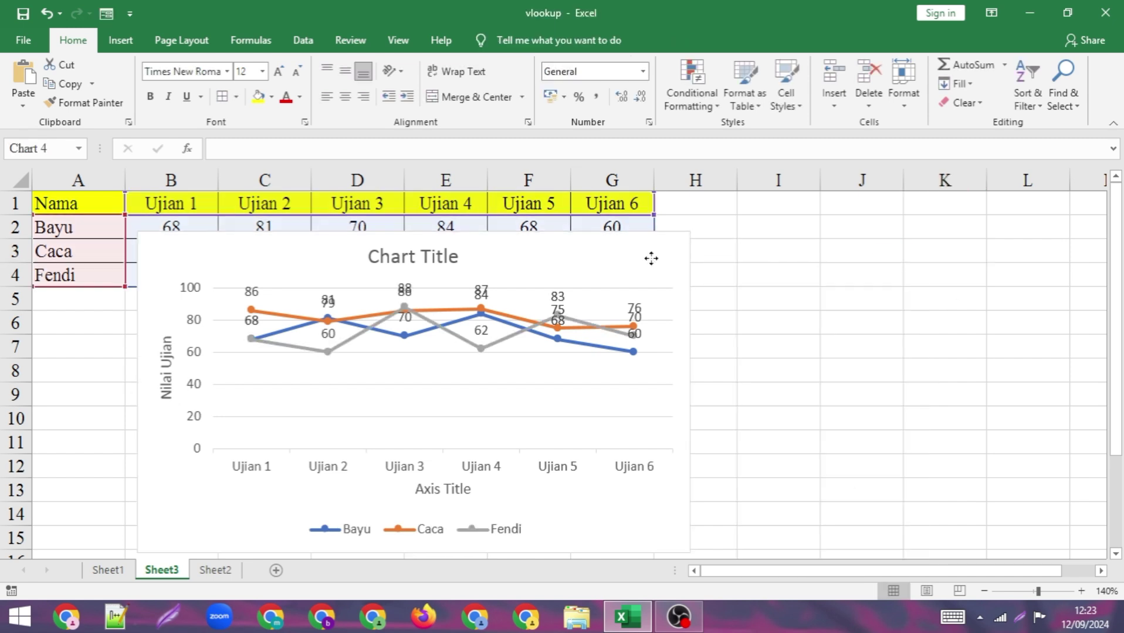
left_click_drag(642, 253, 859, 228)
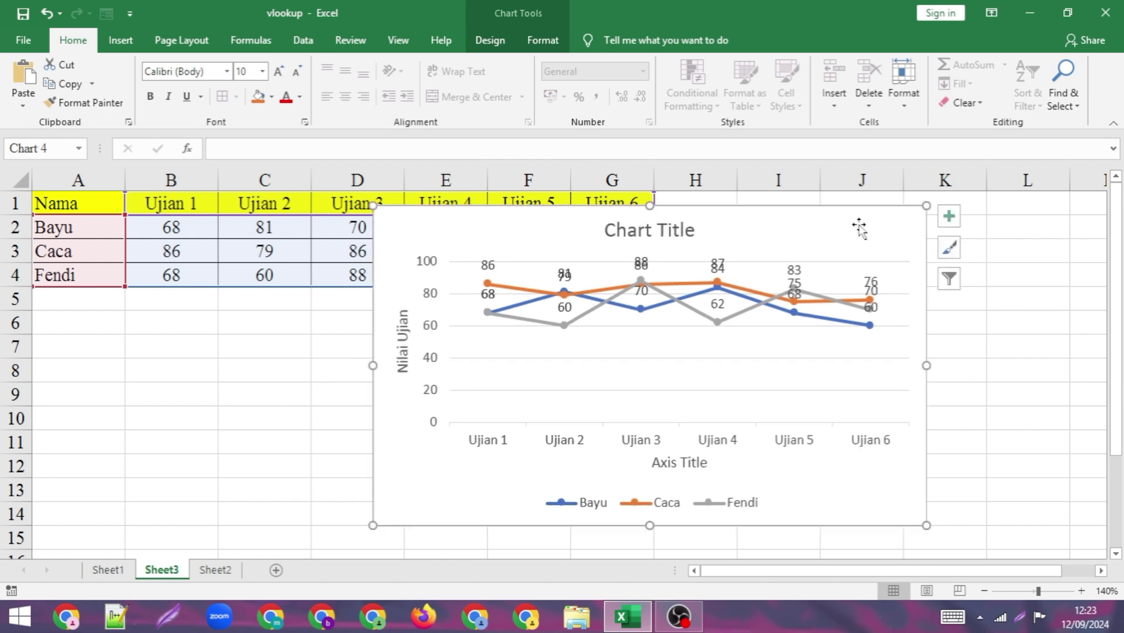